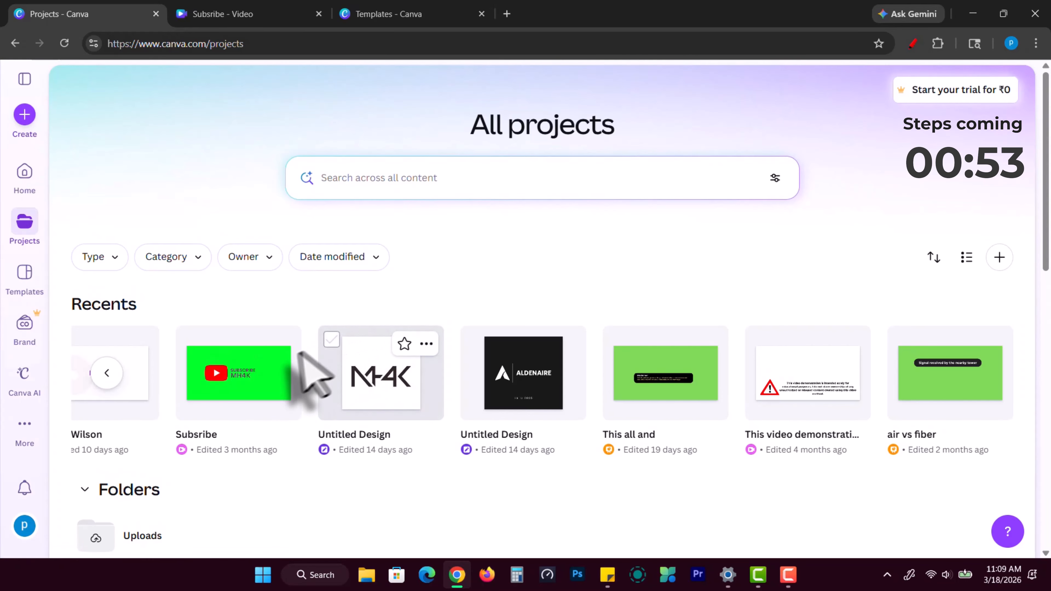
Open the Subsribe video project in a new tab, closing the other design tabs, and preview its animation
{"action": "right_click", "coordinate": [273, 383]}
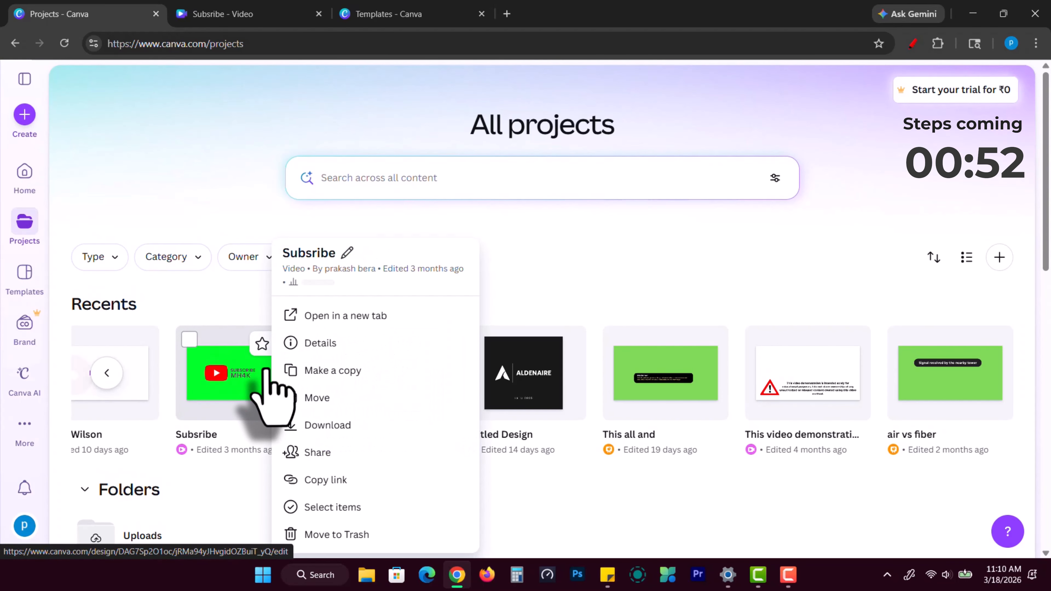
{"action": "left_click", "coordinate": [333, 318]}
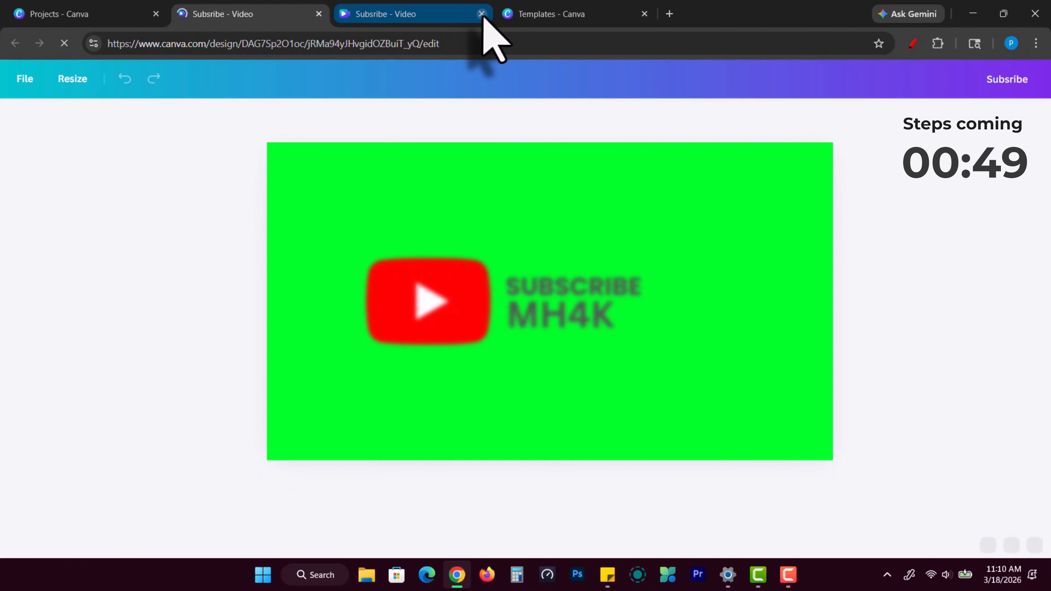
{"action": "left_click", "coordinate": [482, 14]}
{"action": "left_click", "coordinate": [481, 13]}
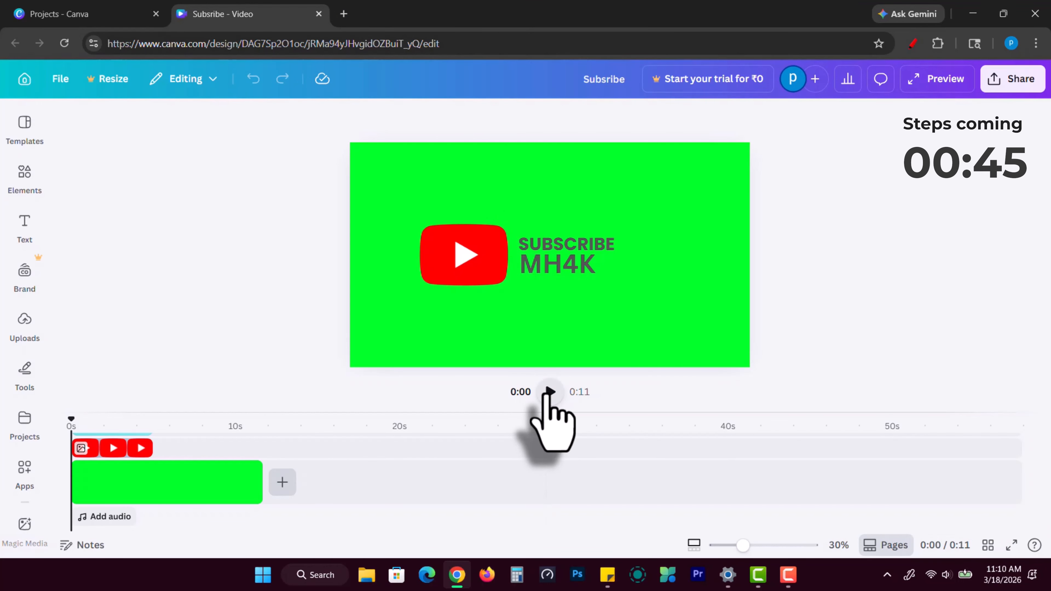
{"action": "left_click", "coordinate": [549, 392]}
{"action": "mouse_move", "coordinate": [95, 424]}
{"action": "left_mouse_down"}
{"action": "mouse_move", "coordinate": [118, 424]}
{"action": "mouse_move", "coordinate": [48, 423]}
{"action": "mouse_move", "coordinate": [89, 425]}
{"action": "mouse_move", "coordinate": [61, 433]}
{"action": "mouse_move", "coordinate": [85, 439]}
{"action": "left_mouse_up"}
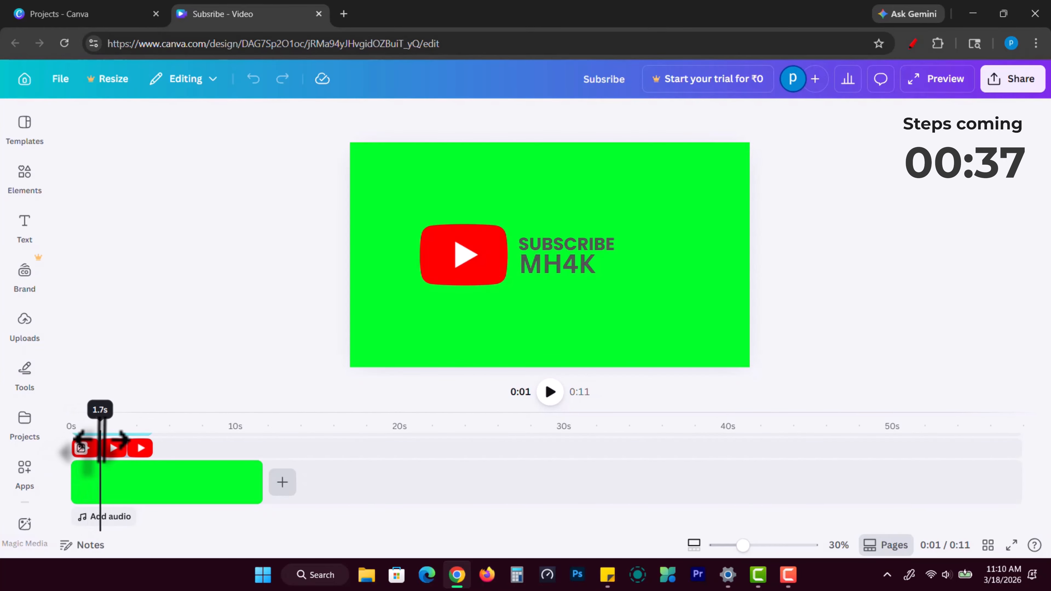
{"action": "key", "text": "space"}
Open the "Your paragraph text" video from the recent projects in a new tab, preview its animation, and close it
{"action": "left_click", "coordinate": [58, 15]}
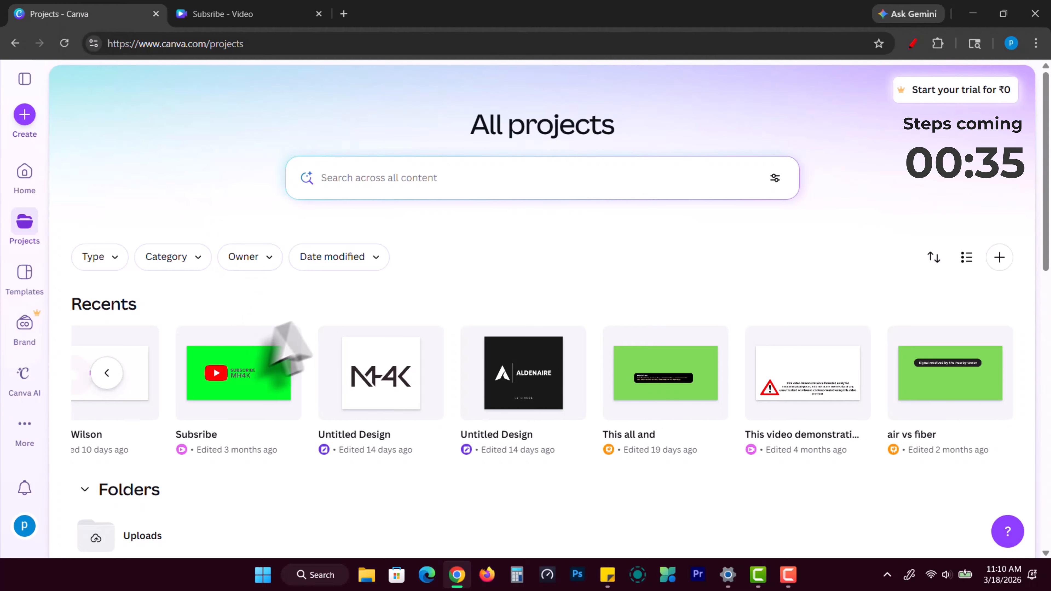
{"action": "scroll", "coordinate": [110, 372], "scroll_direction": "left", "scroll_amount": 3}
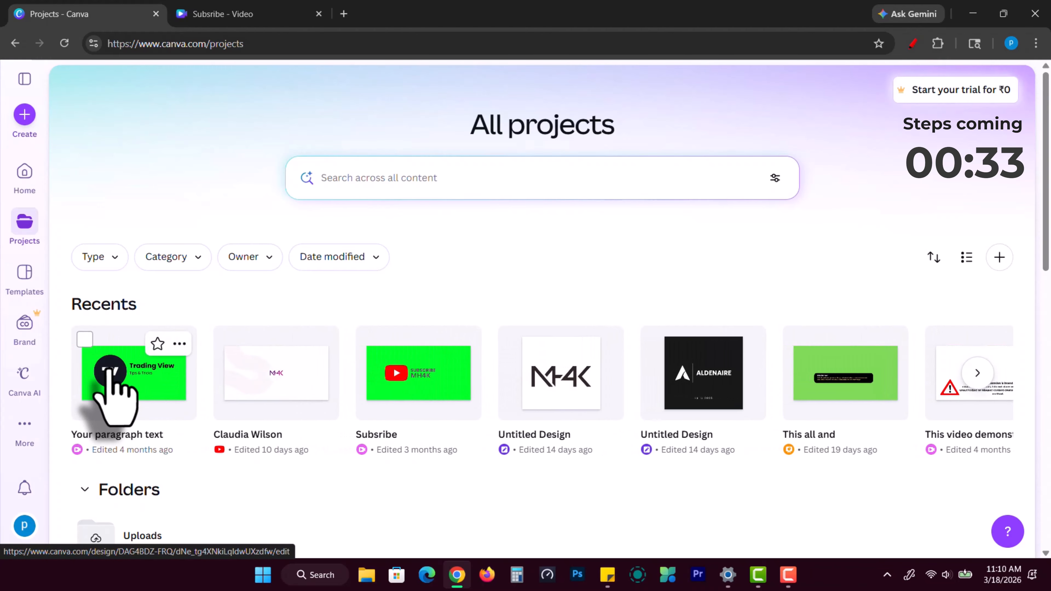
{"action": "right_click", "coordinate": [141, 387]}
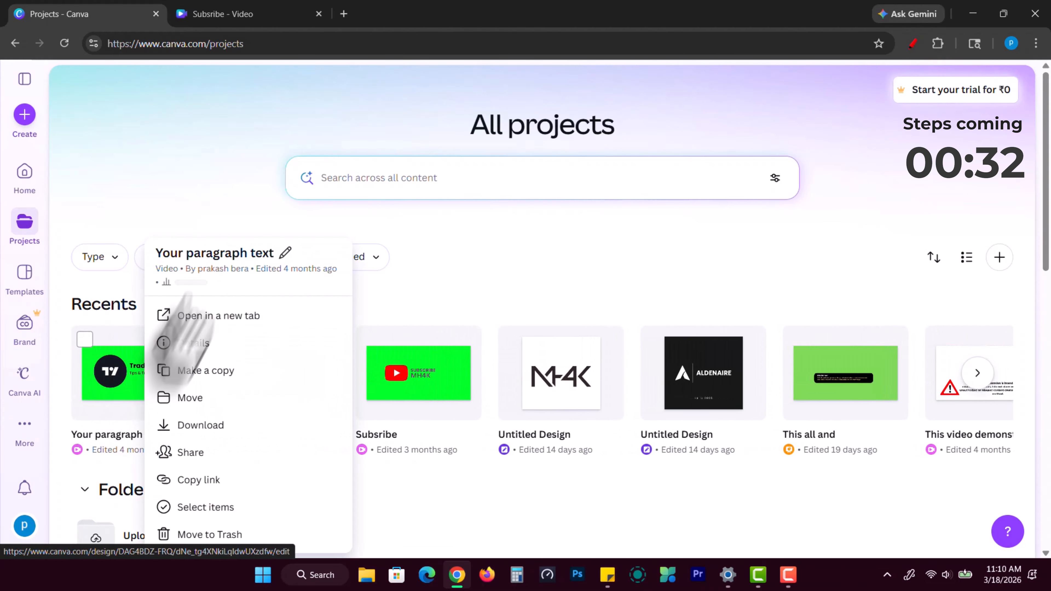
{"action": "left_click", "coordinate": [195, 315]}
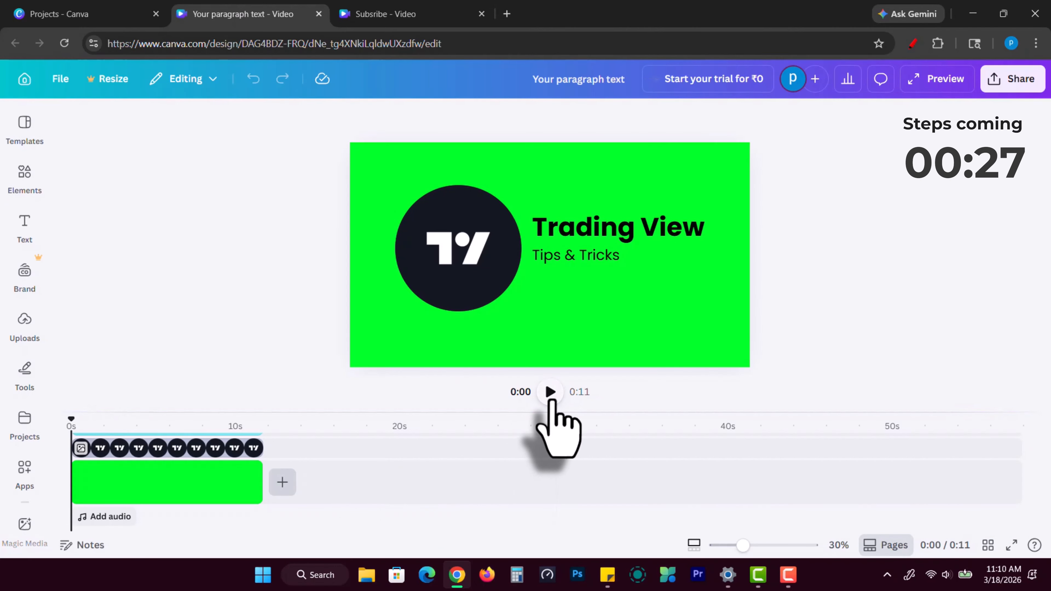
{"action": "left_click", "coordinate": [550, 393]}
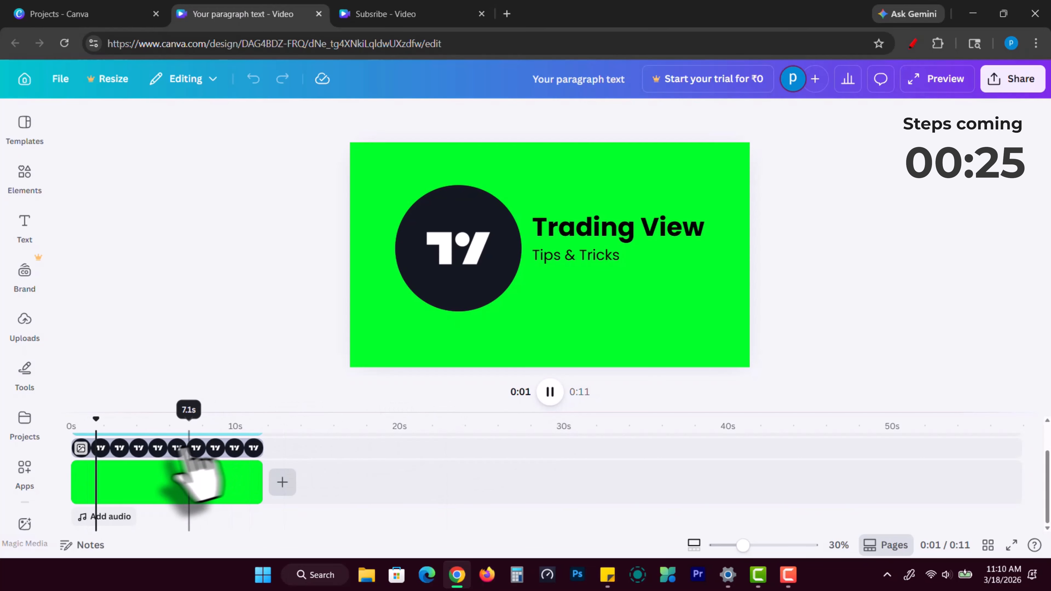
{"action": "left_click_drag", "start_coordinate": [152, 419], "coordinate": [87, 432]}
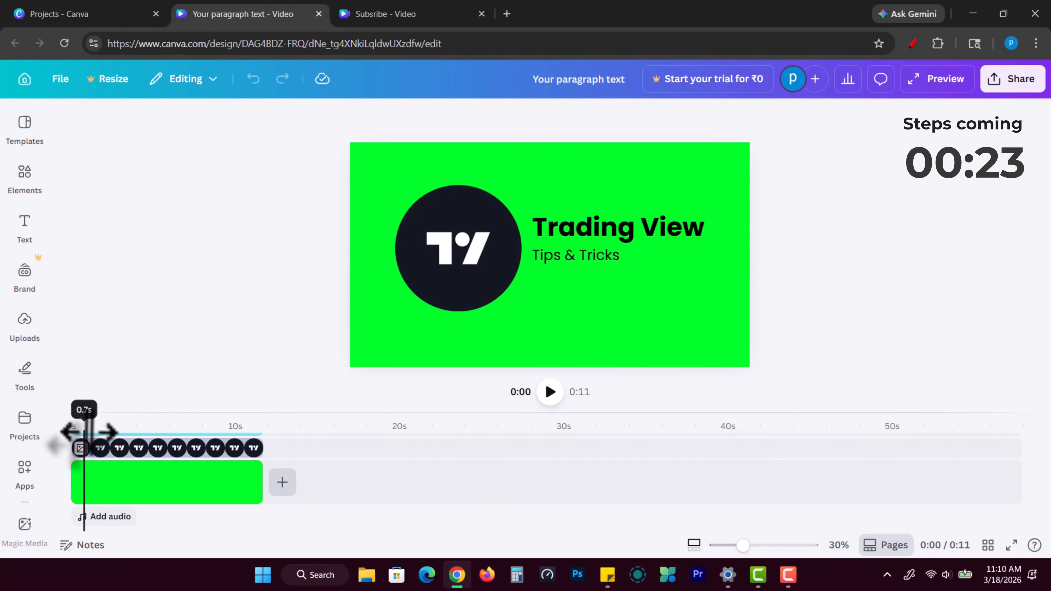
{"action": "left_click", "coordinate": [320, 14]}
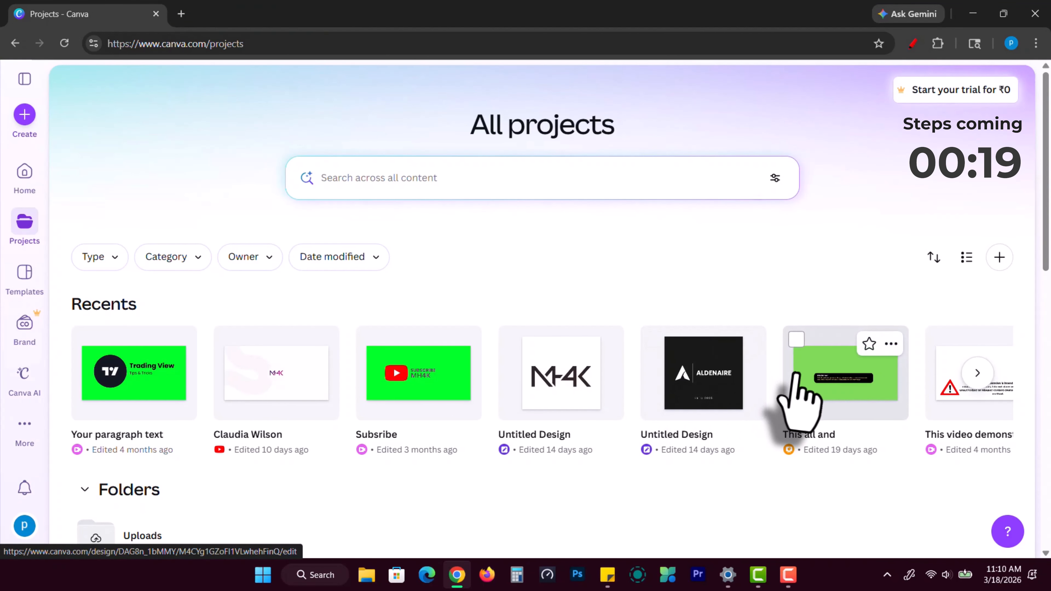
Open the "This all and" presentation in a new tab to view its disclaimer banner, and close it
{"action": "right_click", "coordinate": [800, 387]}
{"action": "left_click", "coordinate": [861, 262]}
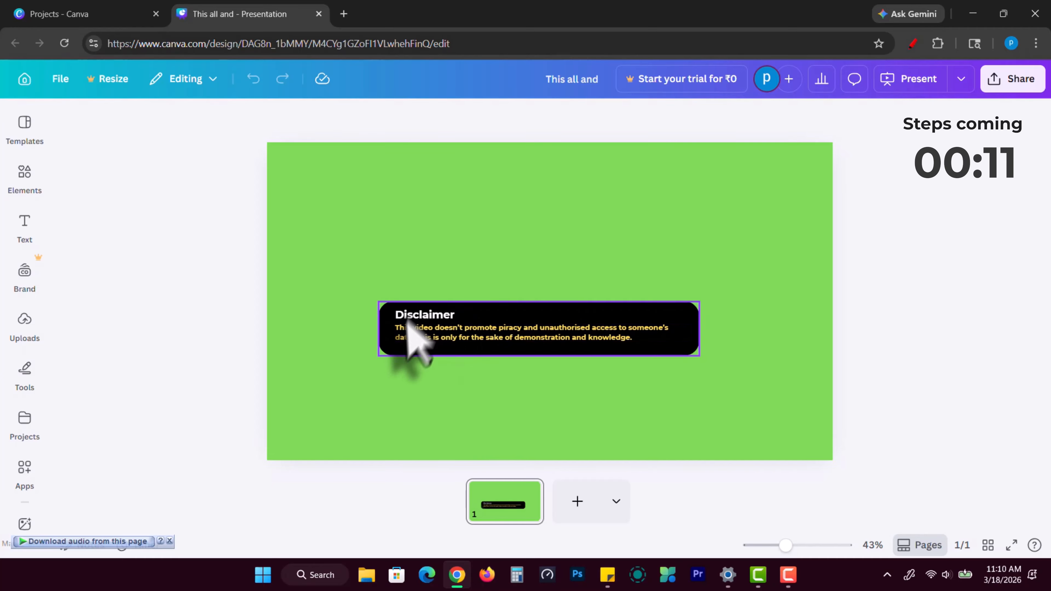
{"action": "left_click", "coordinate": [318, 14]}
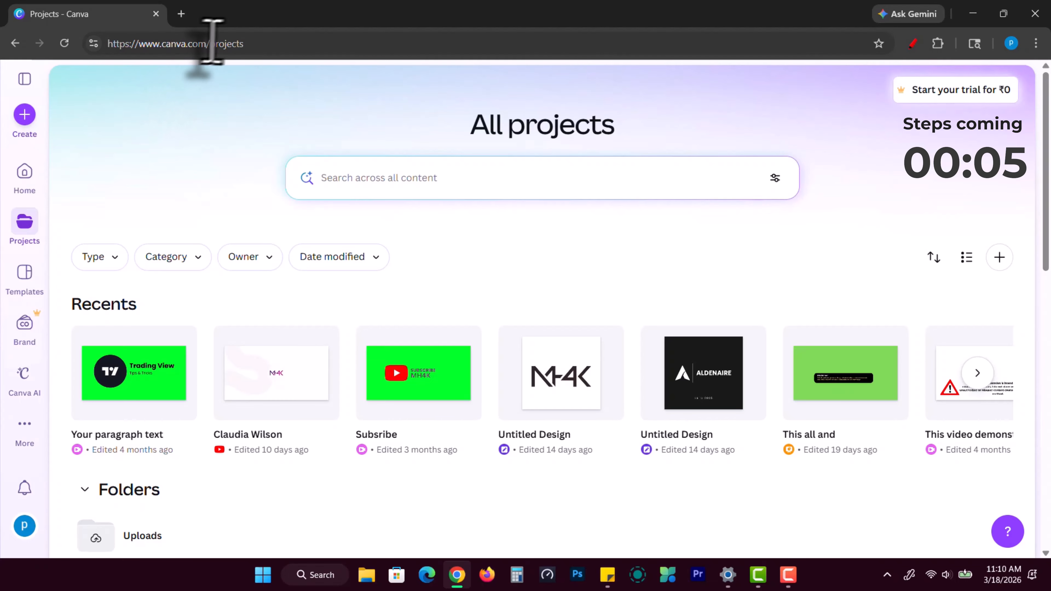
Go to canva.com/templates and create a blank Landscape Video design
{"action": "left_click", "coordinate": [220, 40]}
{"action": "key", "text": "BackSpace"}
{"action": "key", "text": "BackSpace"}
{"action": "key", "text": "BackSpace"}
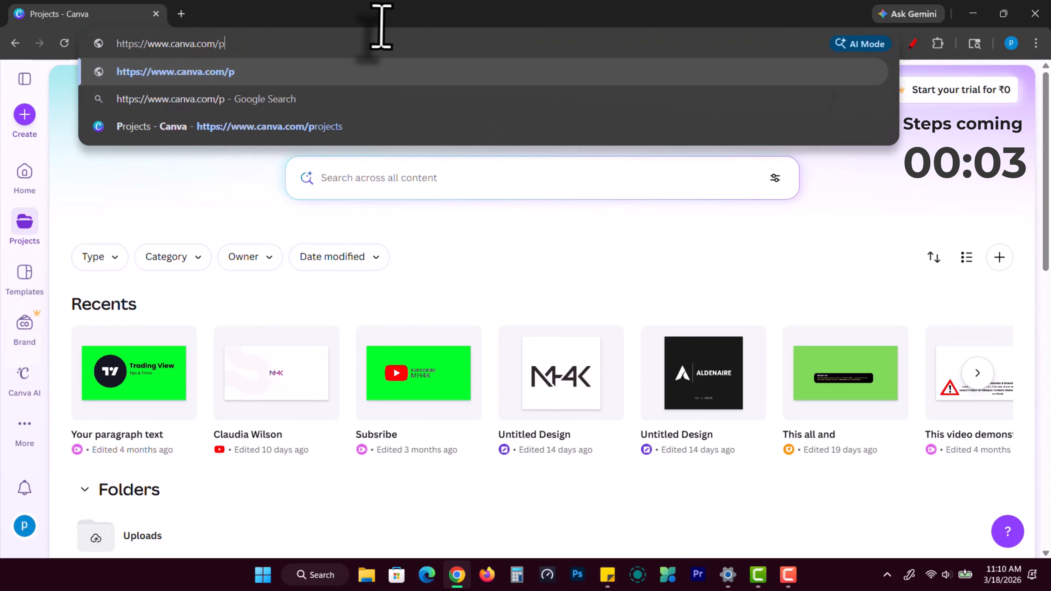
{"action": "key", "text": "Return"}
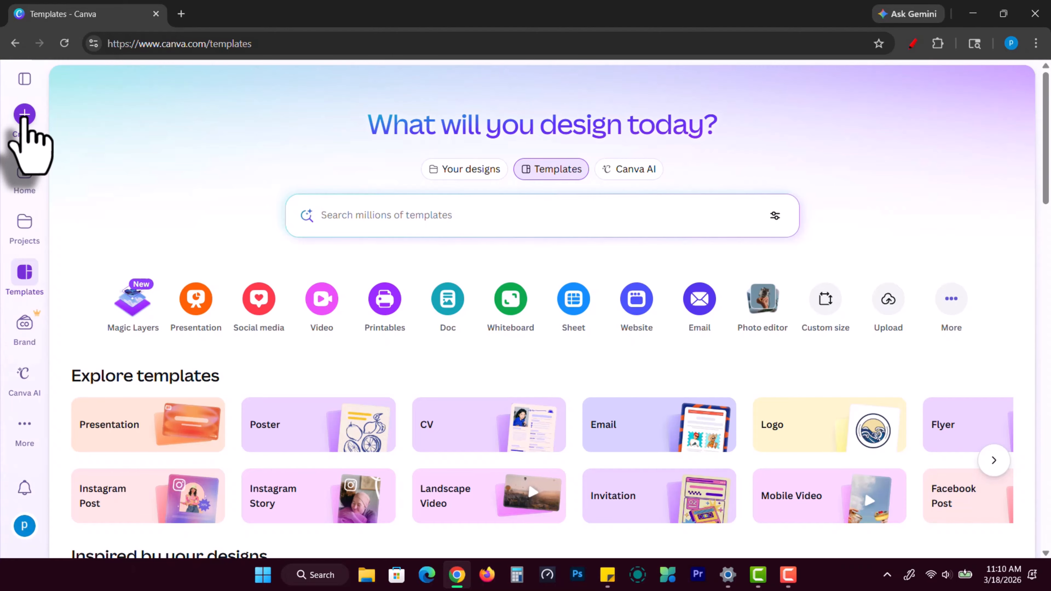
{"action": "left_click", "coordinate": [326, 297]}
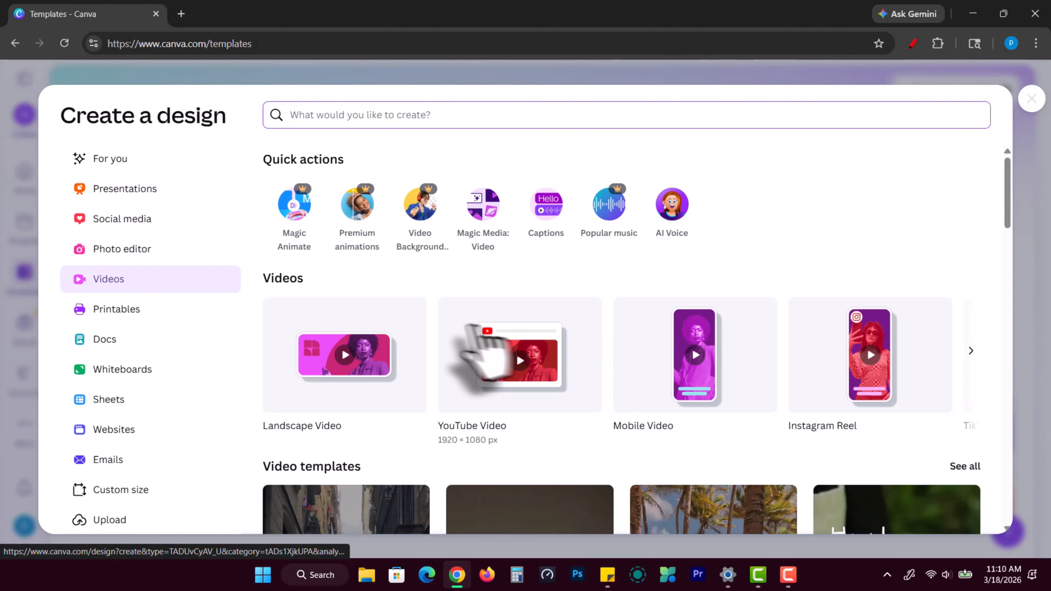
{"action": "left_click", "coordinate": [374, 358]}
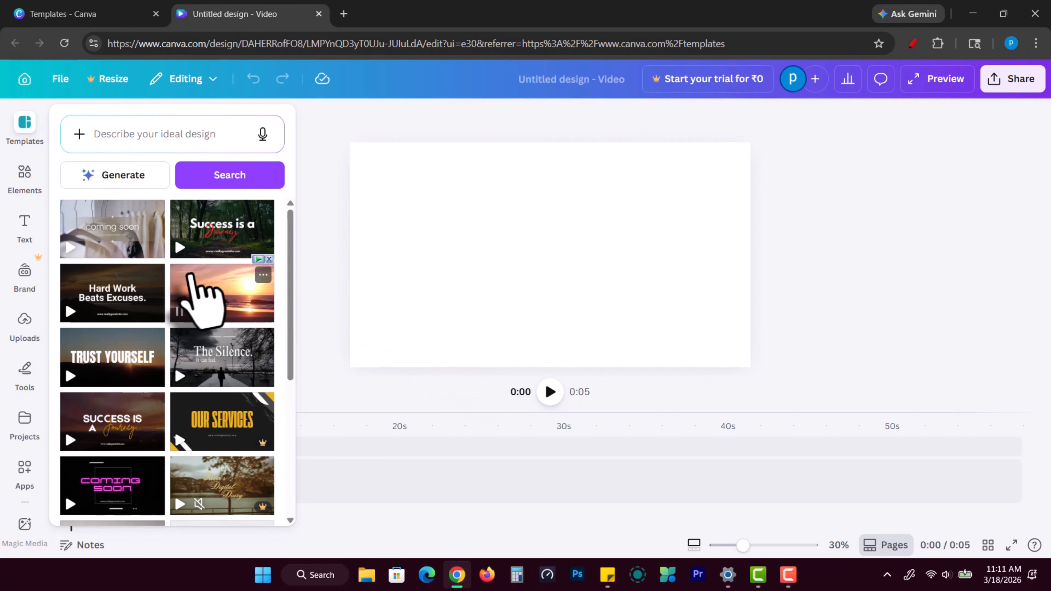
Add a rounded square from the basic shapes to the blank video page
{"action": "scroll", "coordinate": [189, 276], "scroll_direction": "down", "scroll_amount": 10}
{"action": "scroll", "coordinate": [190, 276], "scroll_direction": "up", "scroll_amount": 10}
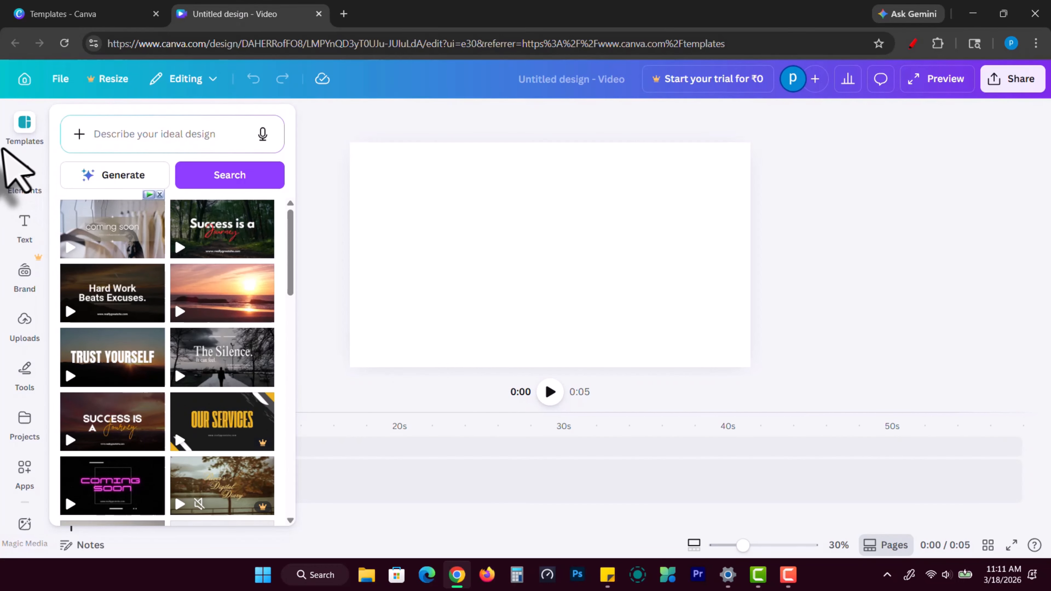
{"action": "left_click", "coordinate": [20, 173]}
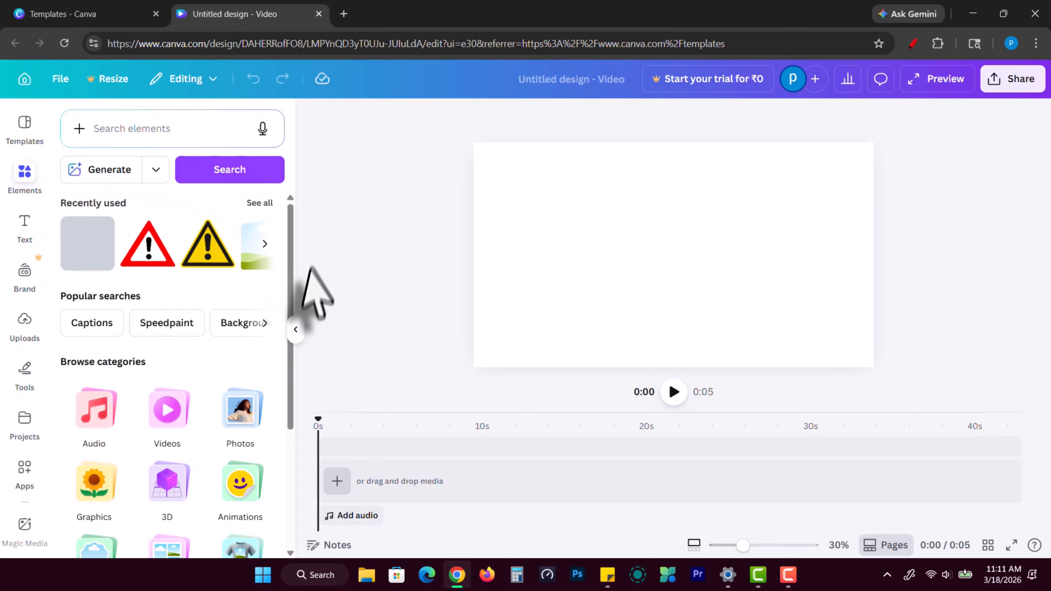
{"action": "scroll", "coordinate": [160, 305], "scroll_direction": "down", "scroll_amount": 5}
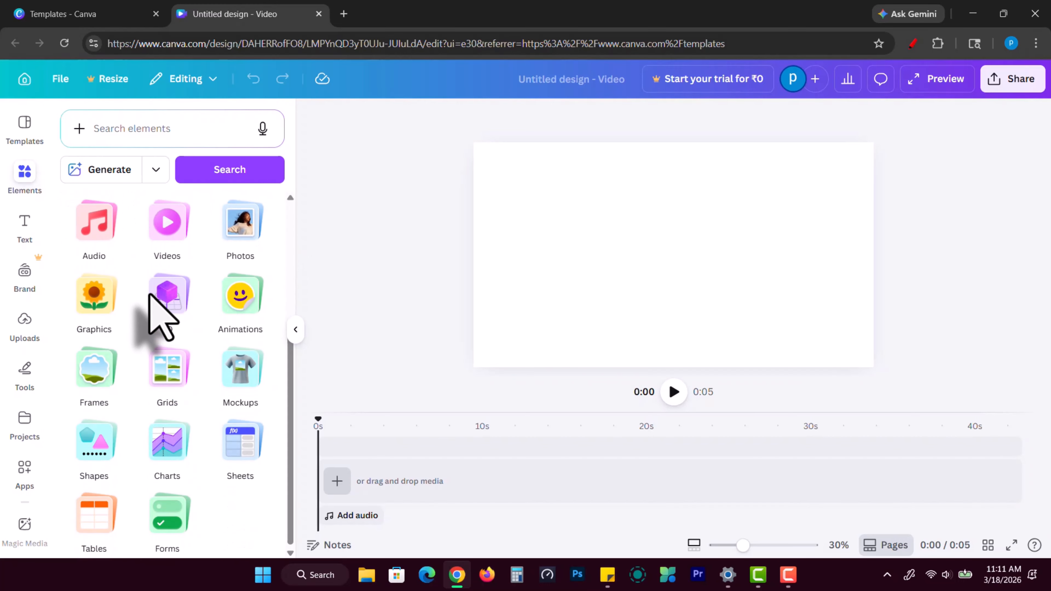
{"action": "scroll", "coordinate": [159, 312], "scroll_direction": "up", "scroll_amount": 5}
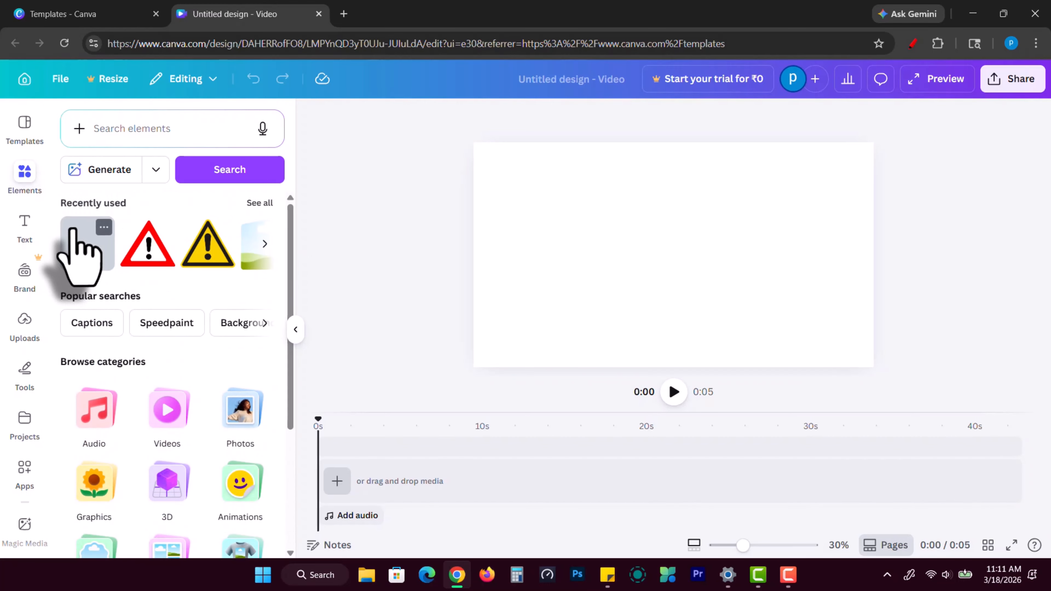
{"action": "scroll", "coordinate": [124, 348], "scroll_direction": "down", "scroll_amount": 3}
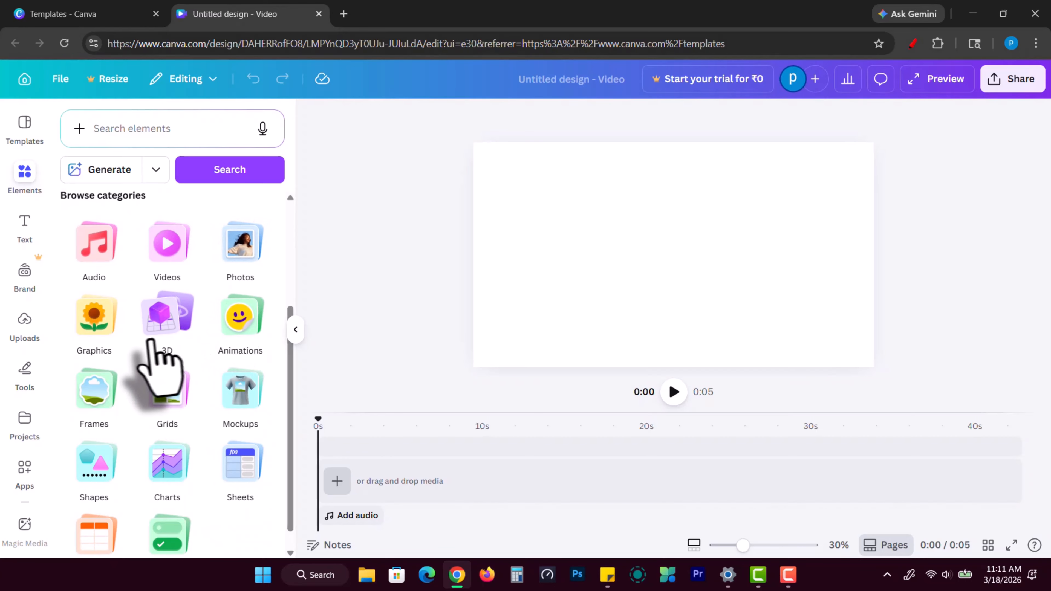
{"action": "left_click", "coordinate": [100, 468]}
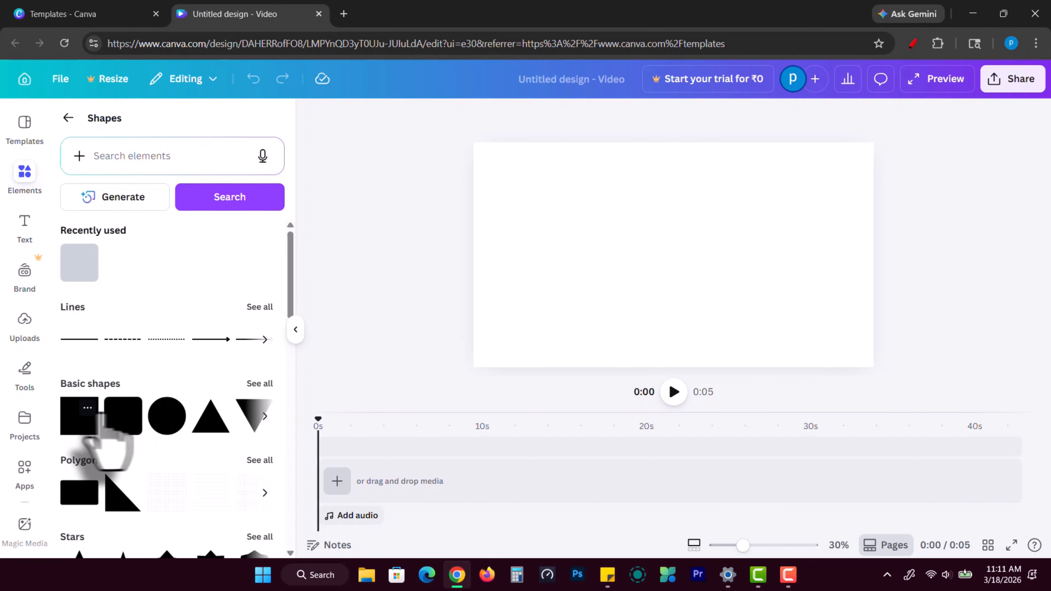
{"action": "left_click", "coordinate": [121, 417]}
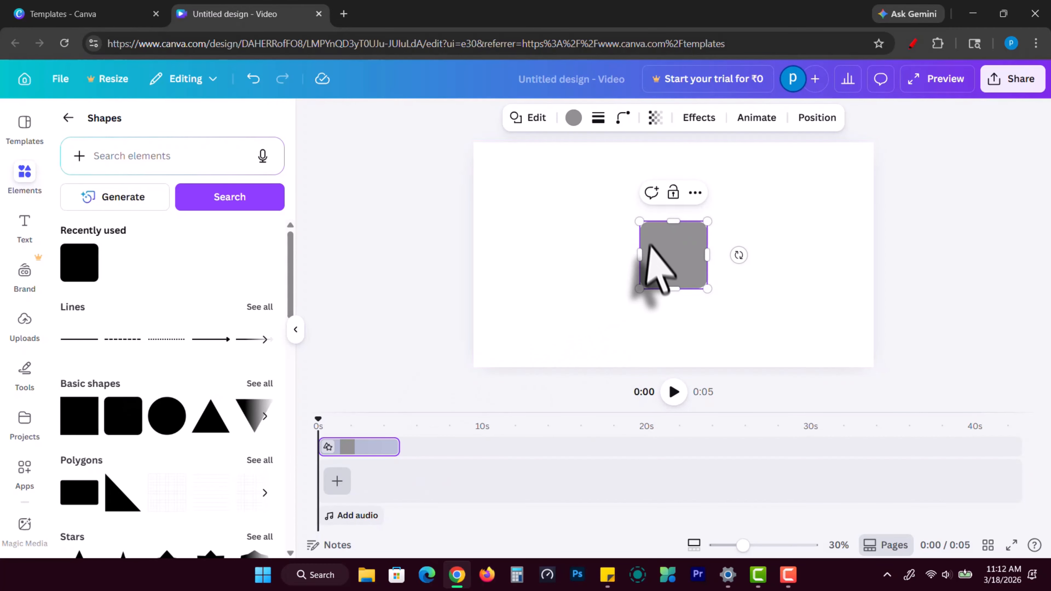
Stretch the rounded square past the page edges so it covers the whole canvas as a background
{"action": "left_click_drag", "start_coordinate": [488, 168], "coordinate": [455, 143]}
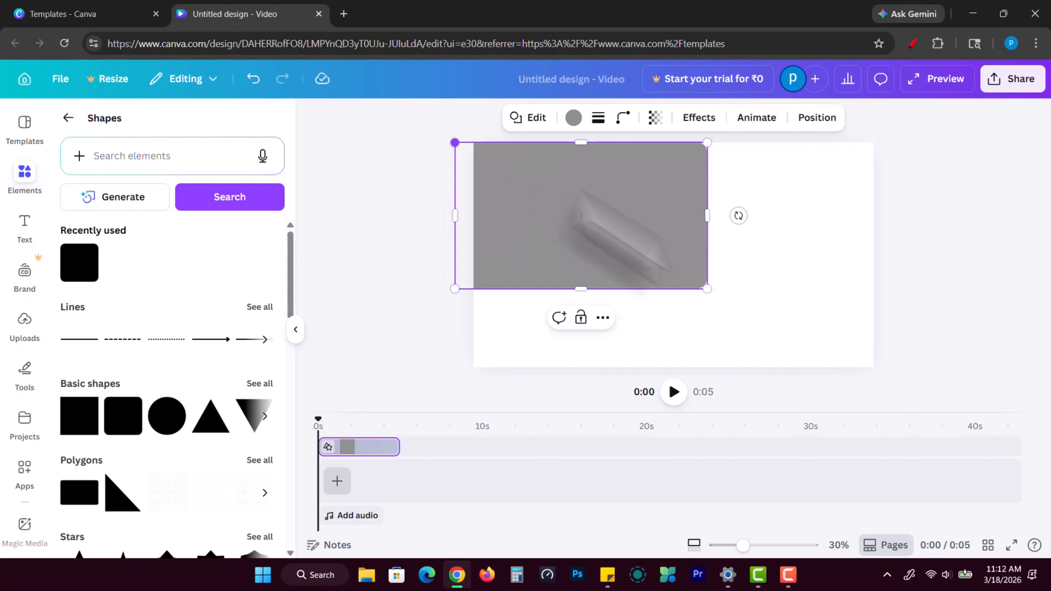
{"action": "left_click_drag", "start_coordinate": [708, 288], "coordinate": [907, 375]}
{"action": "left_click", "coordinate": [547, 110]}
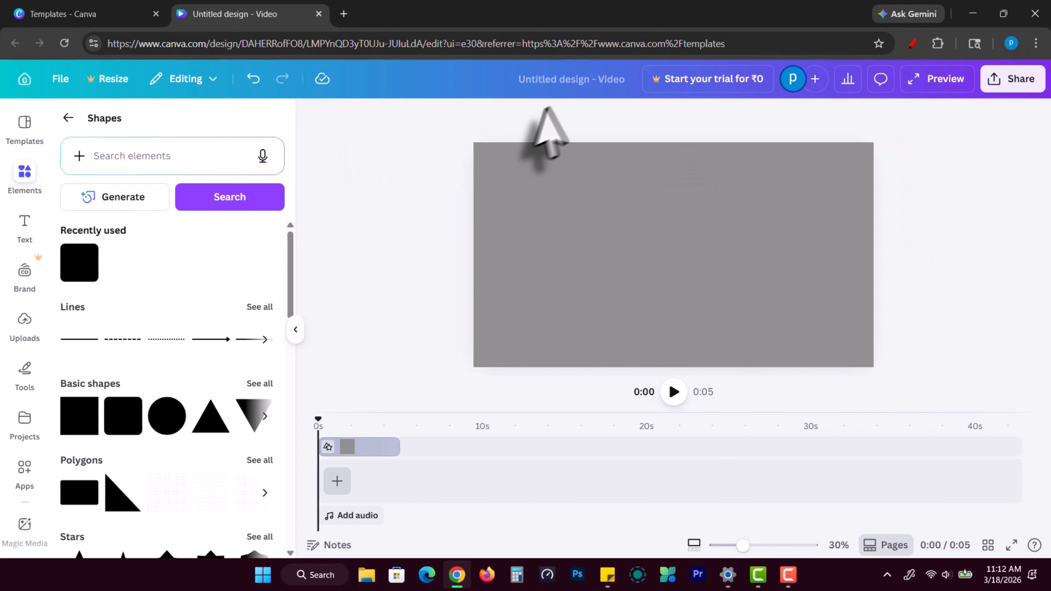
Recolour the background shape with the medium green from the default solid colours
{"action": "left_click", "coordinate": [561, 249]}
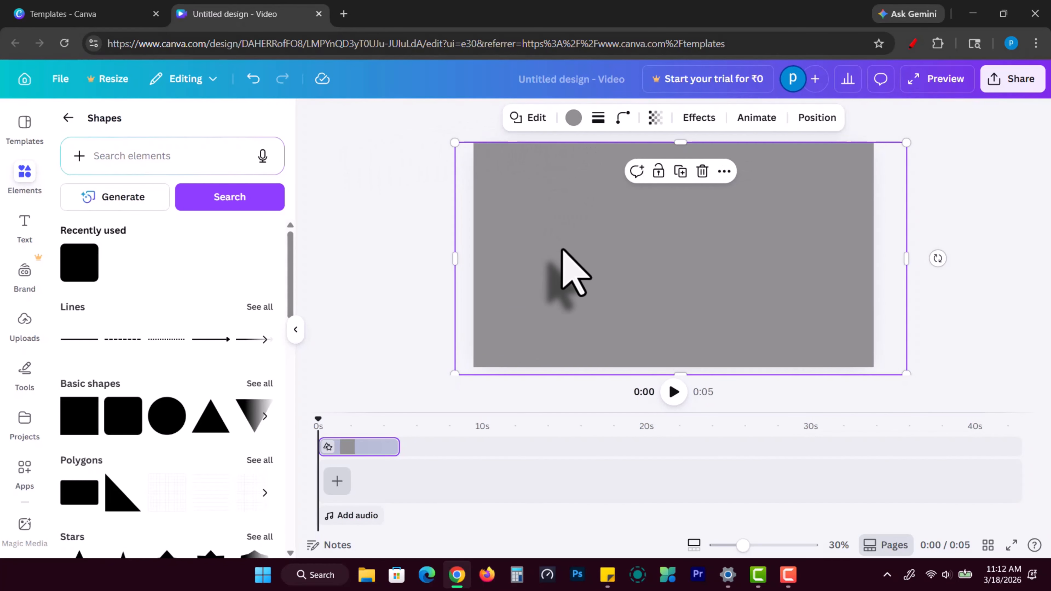
{"action": "left_click", "coordinate": [573, 123]}
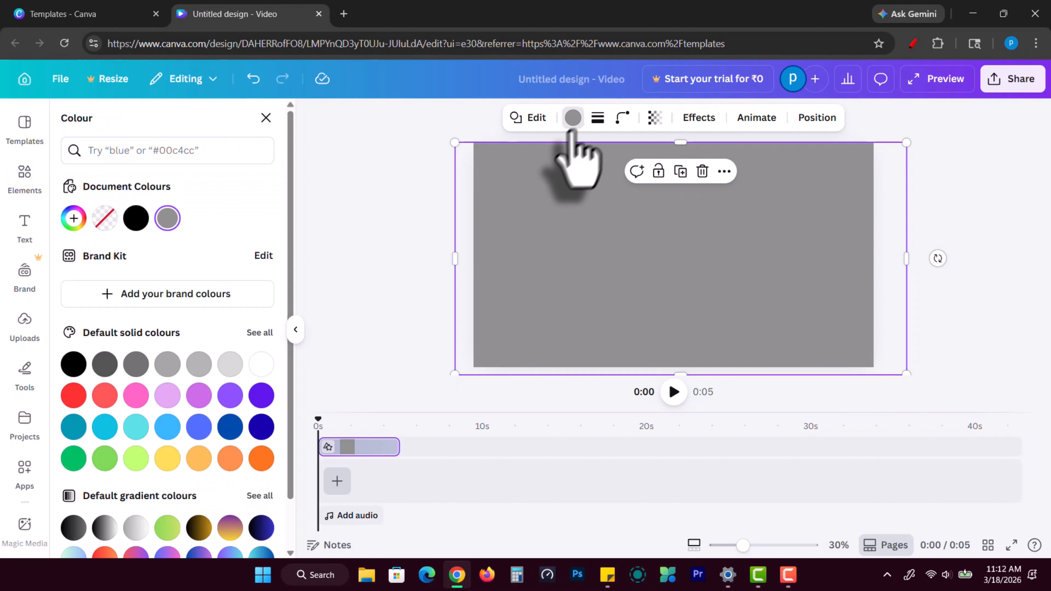
{"action": "left_click", "coordinate": [135, 459]}
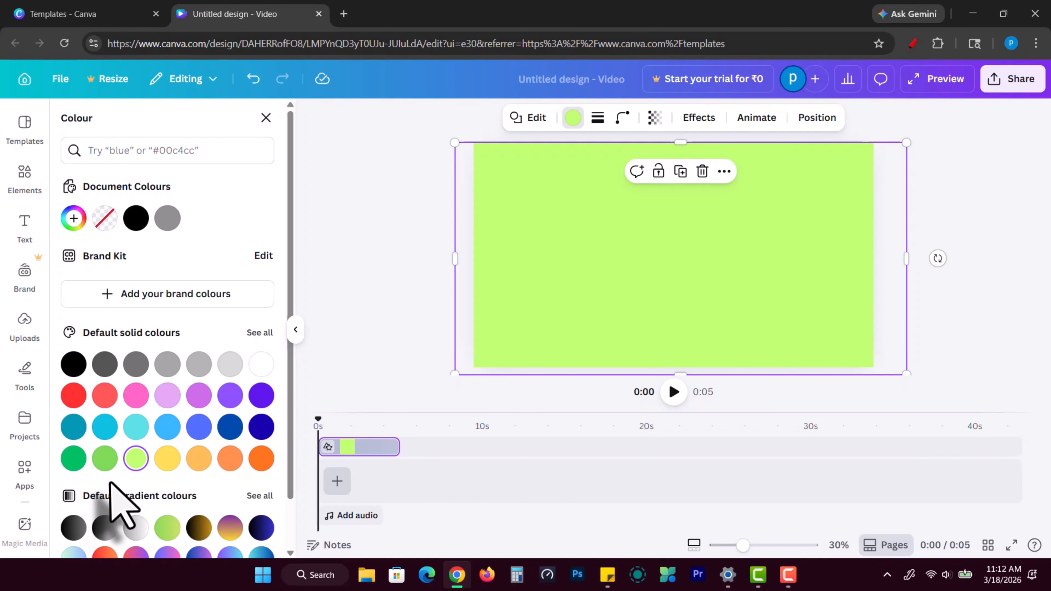
{"action": "scroll", "coordinate": [110, 482], "scroll_direction": "down", "scroll_amount": 1}
{"action": "left_click", "coordinate": [105, 455]}
{"action": "key", "text": "Escape"}
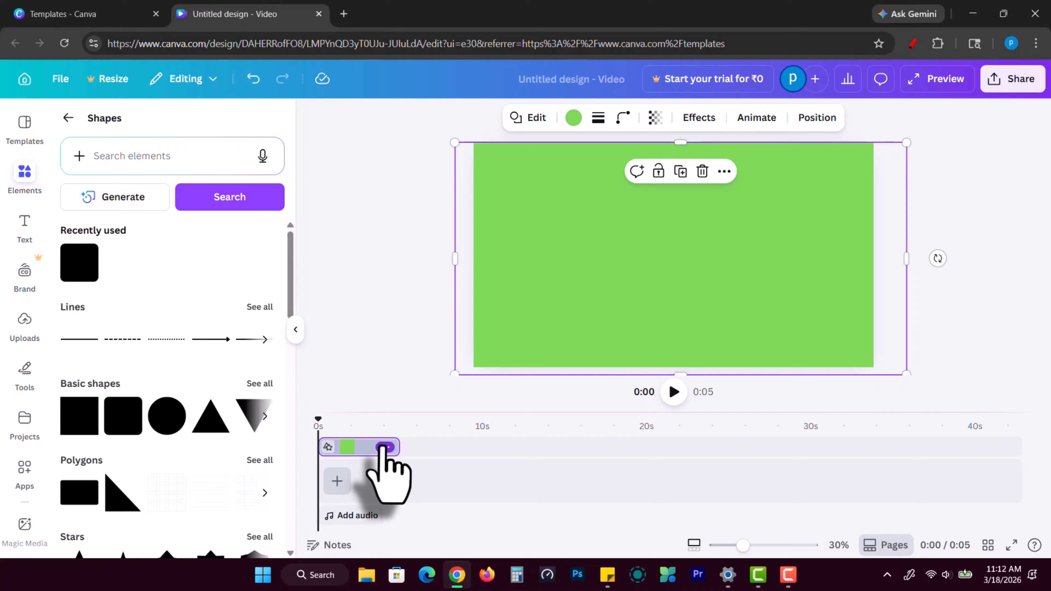
{"action": "right_click", "coordinate": [385, 448]}
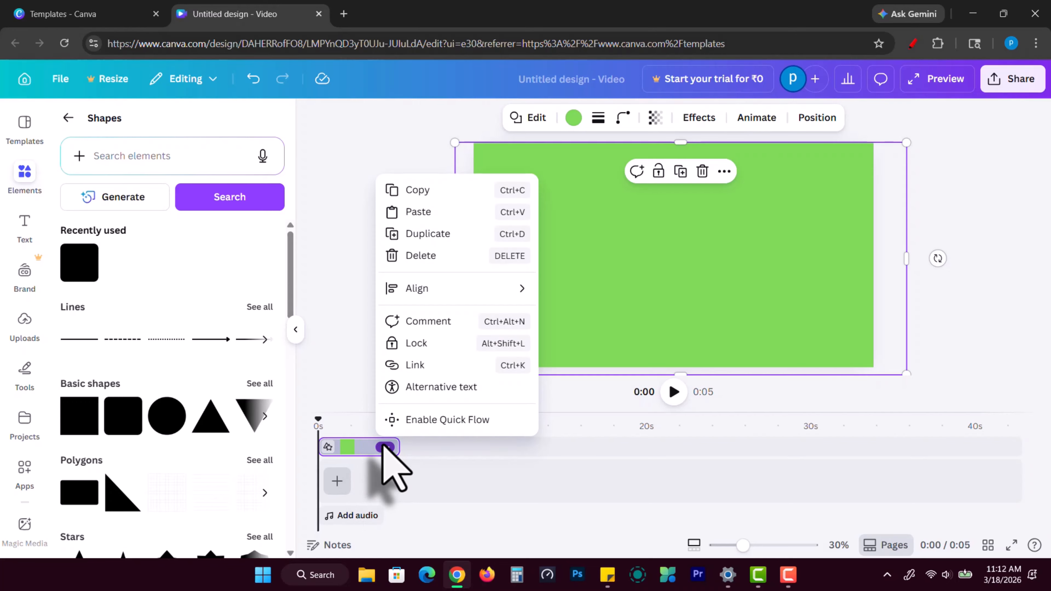
{"action": "left_click", "coordinate": [452, 464]}
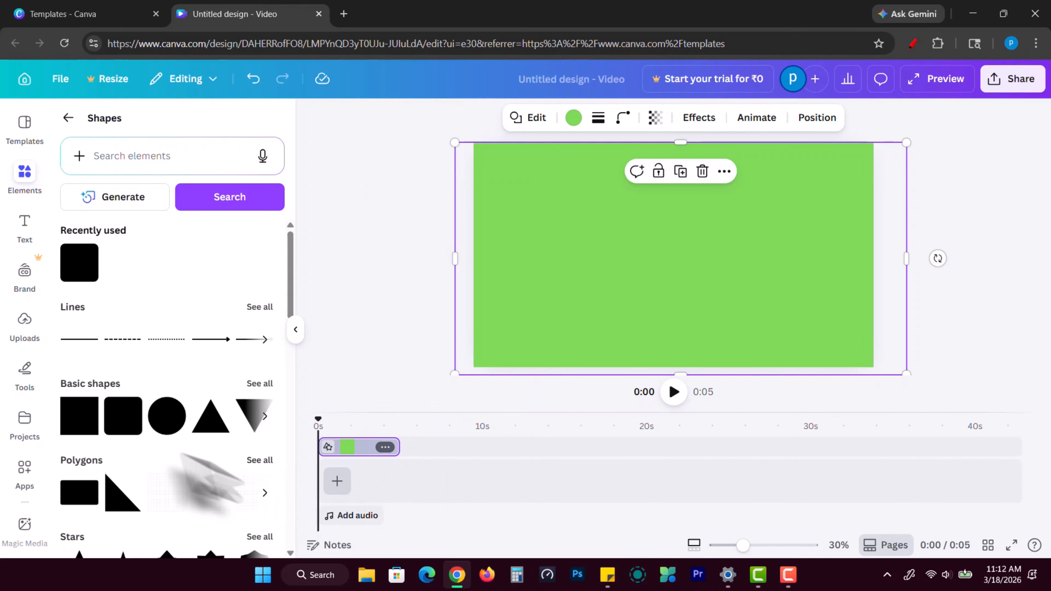
Add a second rounded square in black and move it down to the lower middle of the page
{"action": "left_click", "coordinate": [116, 431]}
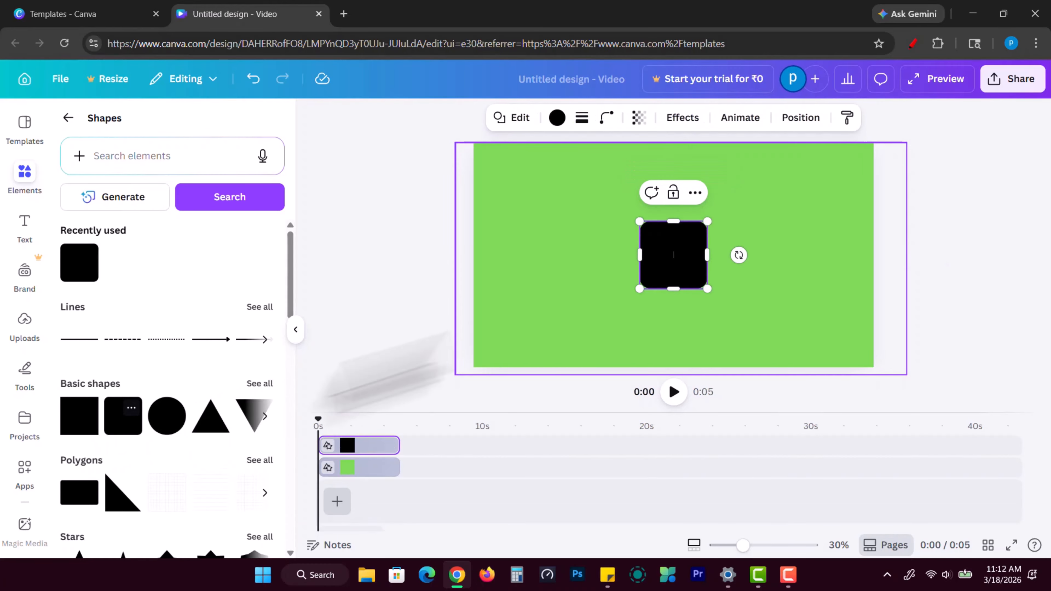
{"action": "left_click", "coordinate": [673, 352]}
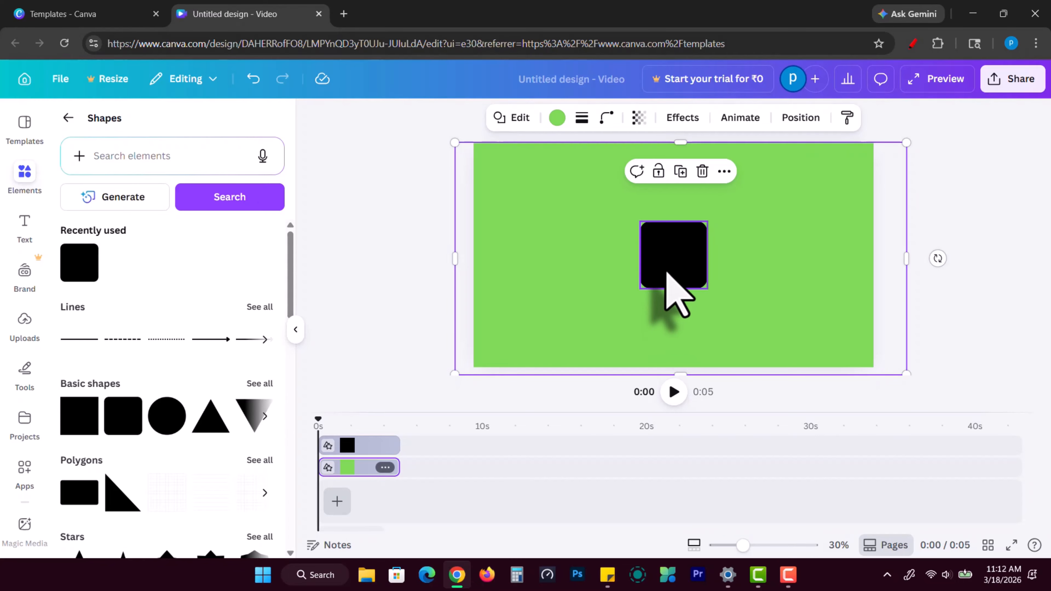
{"action": "left_click_drag", "start_coordinate": [667, 274], "coordinate": [667, 320]}
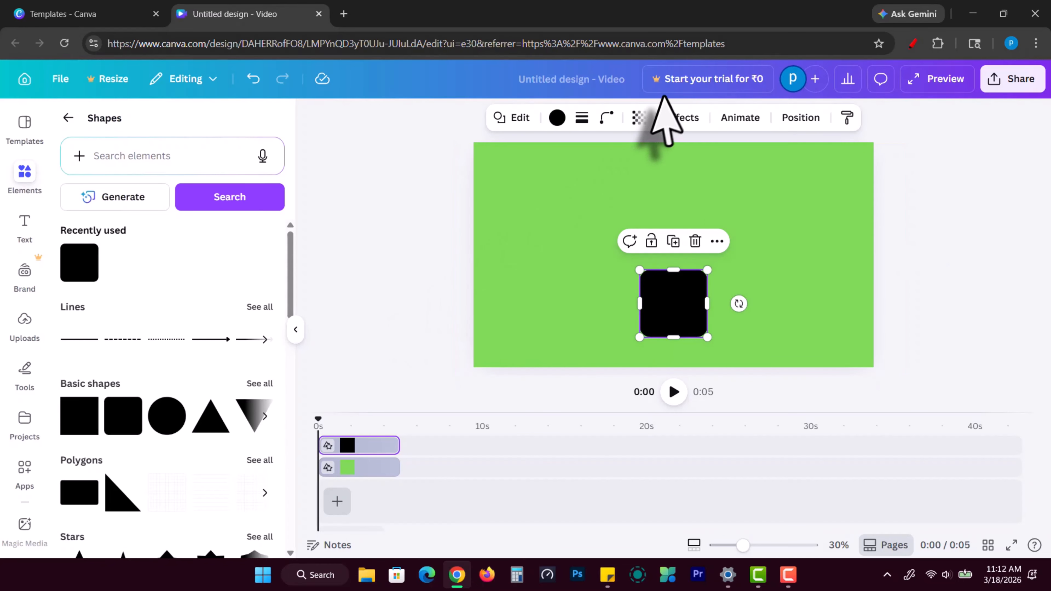
Recolour the black square white and reshape it into a wide, low banner centred near the page's lower edge
{"action": "left_click", "coordinate": [558, 117]}
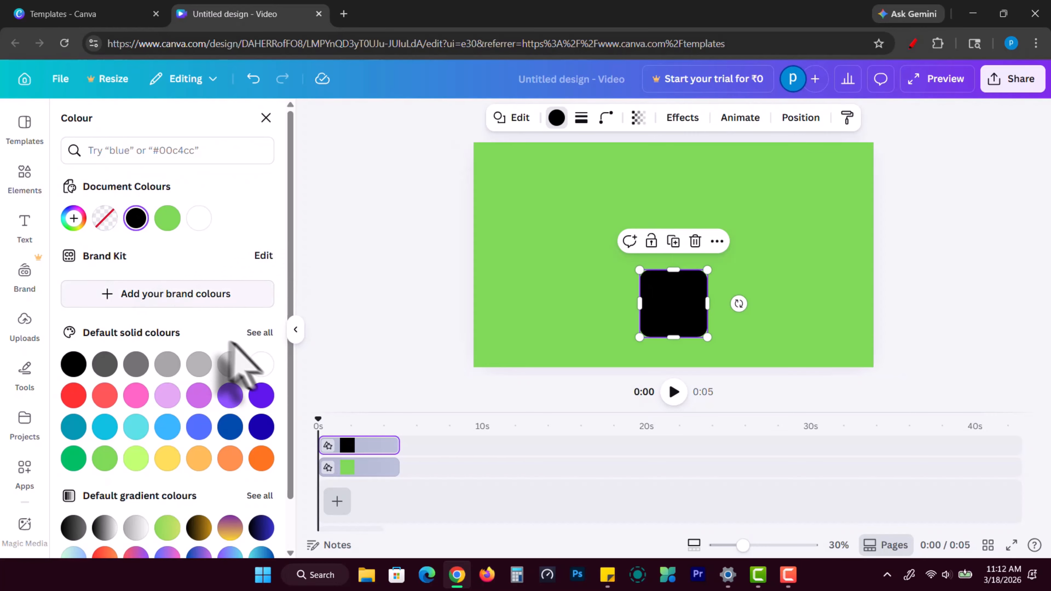
{"action": "left_click", "coordinate": [261, 364]}
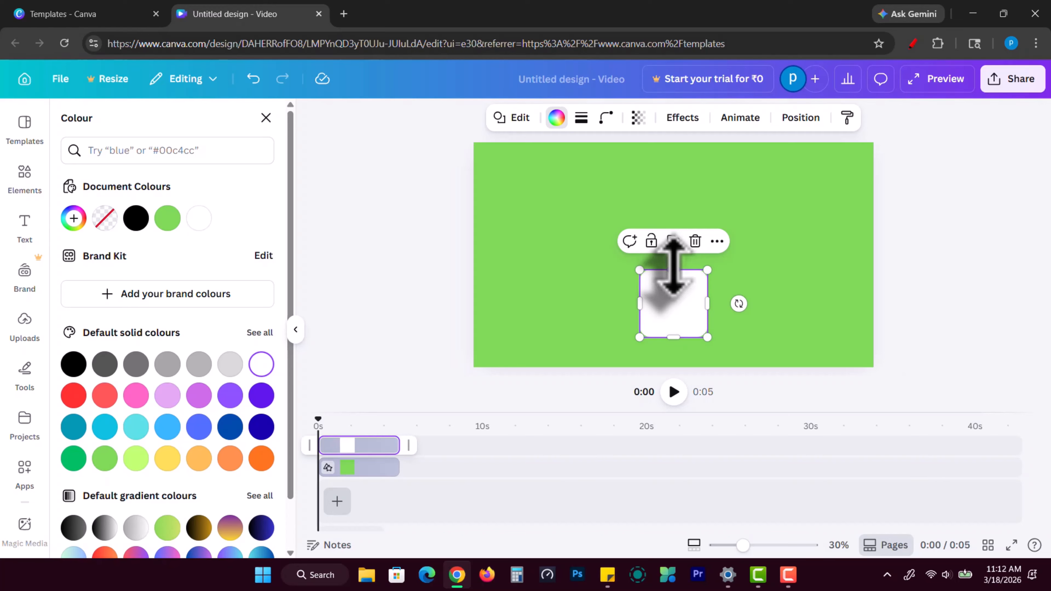
{"action": "mouse_move", "coordinate": [673, 269]}
{"action": "left_mouse_down"}
{"action": "mouse_move", "coordinate": [674, 297]}
{"action": "mouse_move", "coordinate": [595, 317]}
{"action": "left_mouse_up"}
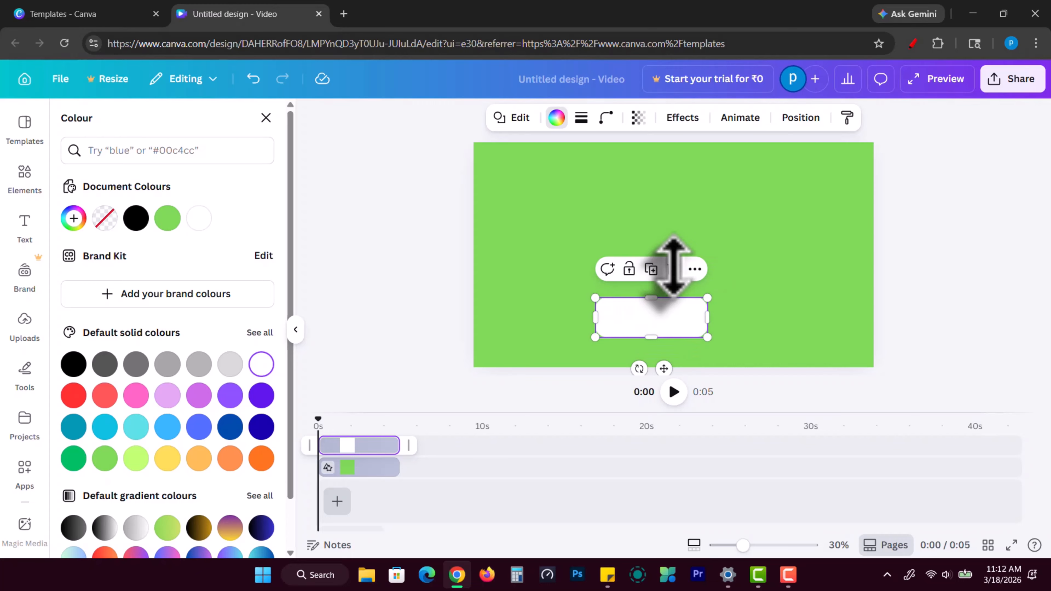
{"action": "left_click", "coordinate": [725, 318]}
{"action": "left_click", "coordinate": [663, 317]}
{"action": "left_click_drag", "start_coordinate": [651, 318], "coordinate": [682, 325]}
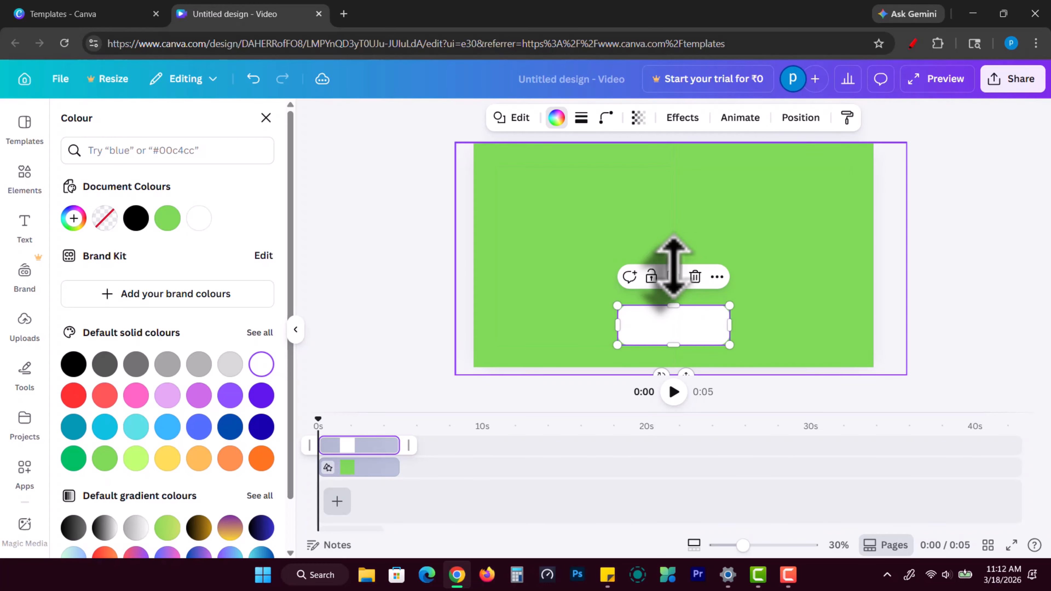
{"action": "left_click", "coordinate": [267, 118]}
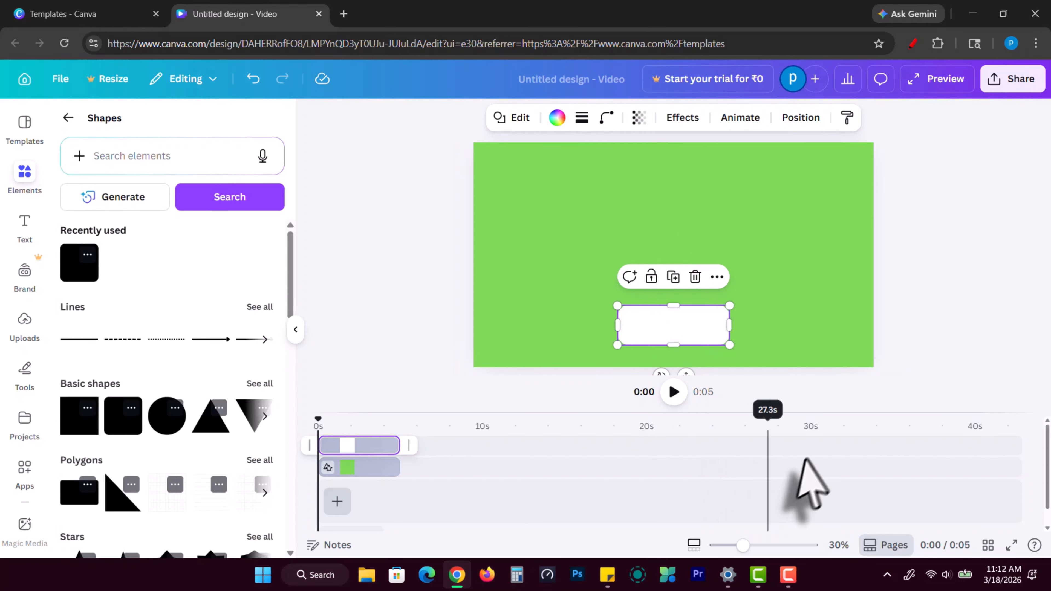
{"action": "left_click", "coordinate": [446, 306]}
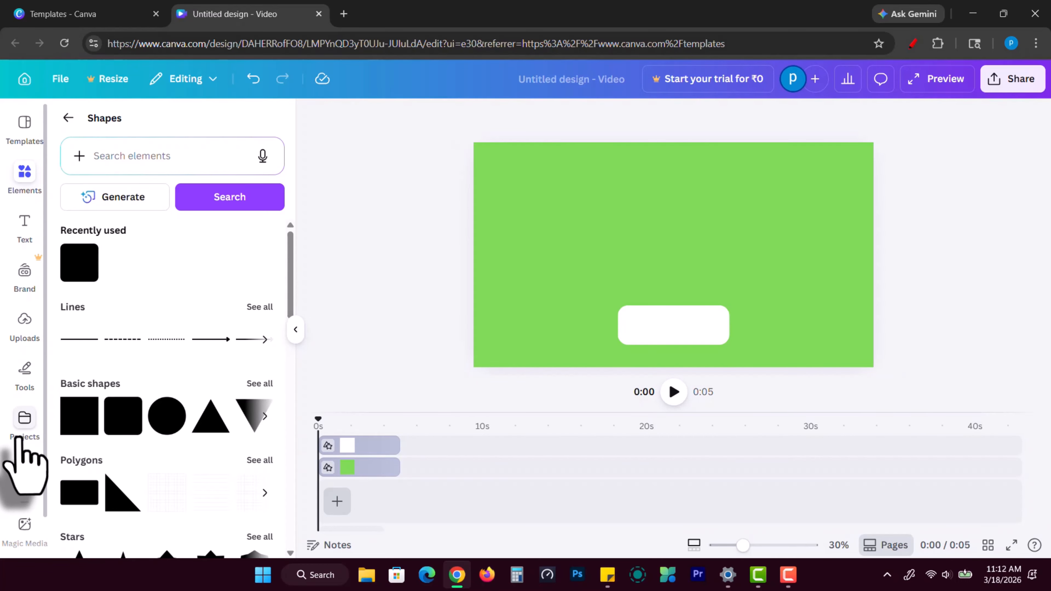
Insert the uploaded YouTube play logo and move its clip onto a separate track above the two shapes
{"action": "scroll", "coordinate": [12, 455], "scroll_direction": "down", "scroll_amount": 1}
{"action": "right_click", "coordinate": [13, 448]}
{"action": "left_click", "coordinate": [12, 305]}
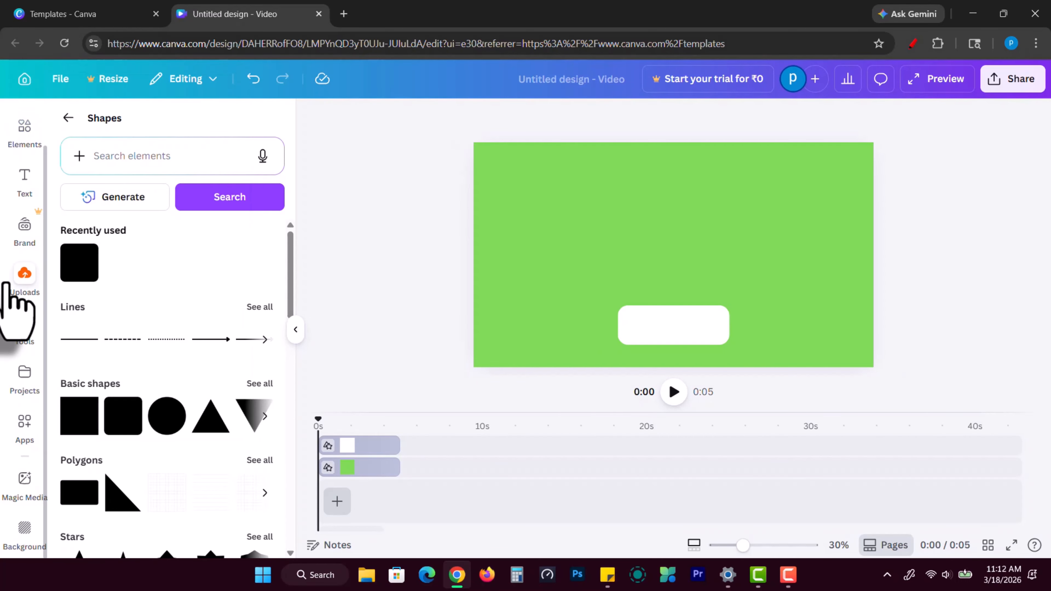
{"action": "left_click", "coordinate": [21, 284]}
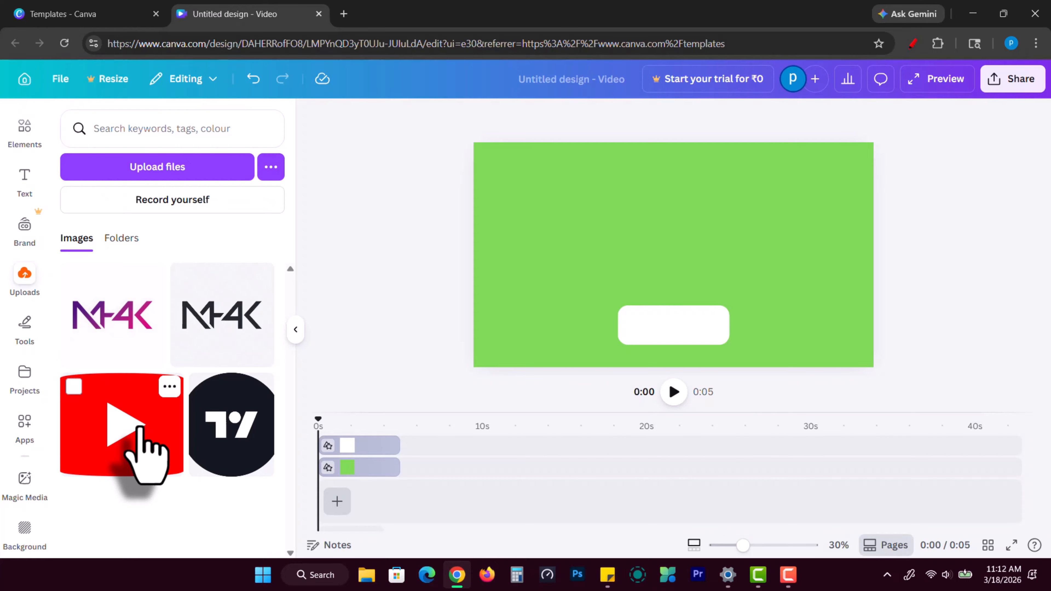
{"action": "left_click", "coordinate": [140, 427]}
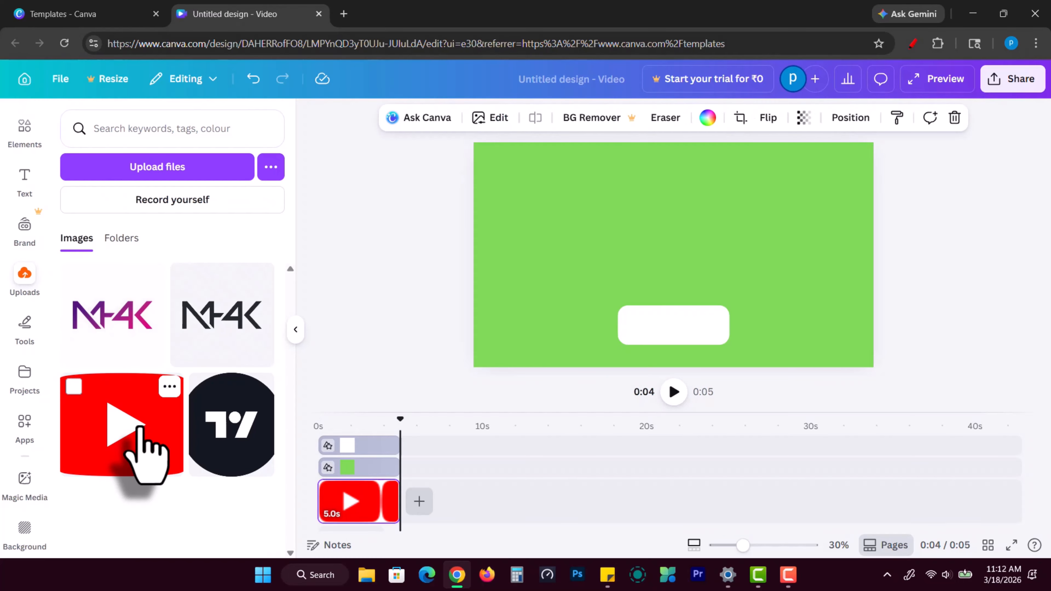
{"action": "left_click_drag", "start_coordinate": [353, 505], "coordinate": [352, 439]}
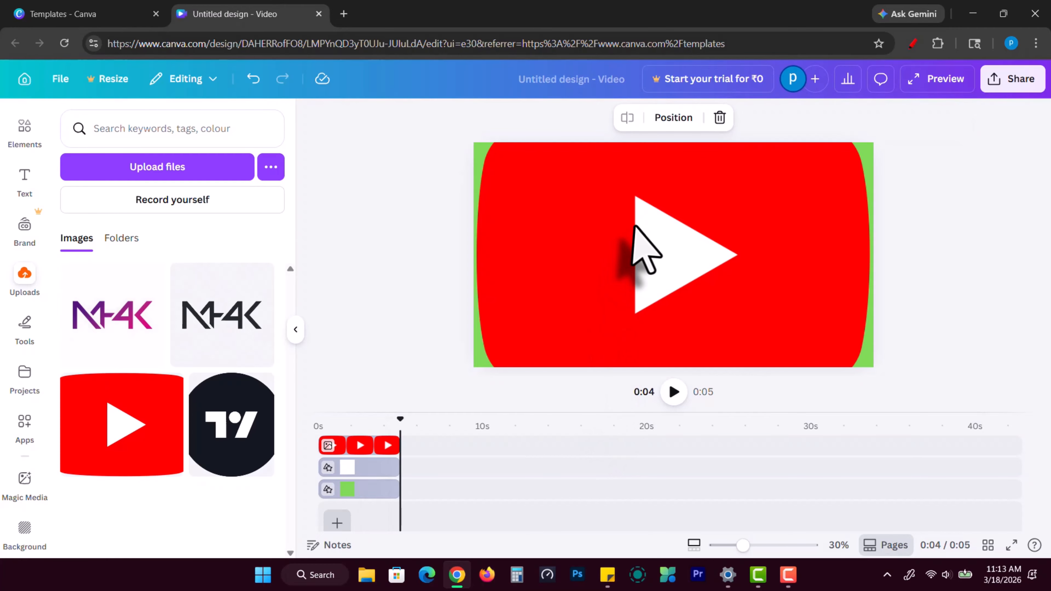
Shrink the YouTube logo to icon size and place it inside the left part of the white banner
{"action": "scroll", "coordinate": [770, 220], "scroll_direction": "down", "scroll_amount": 1}
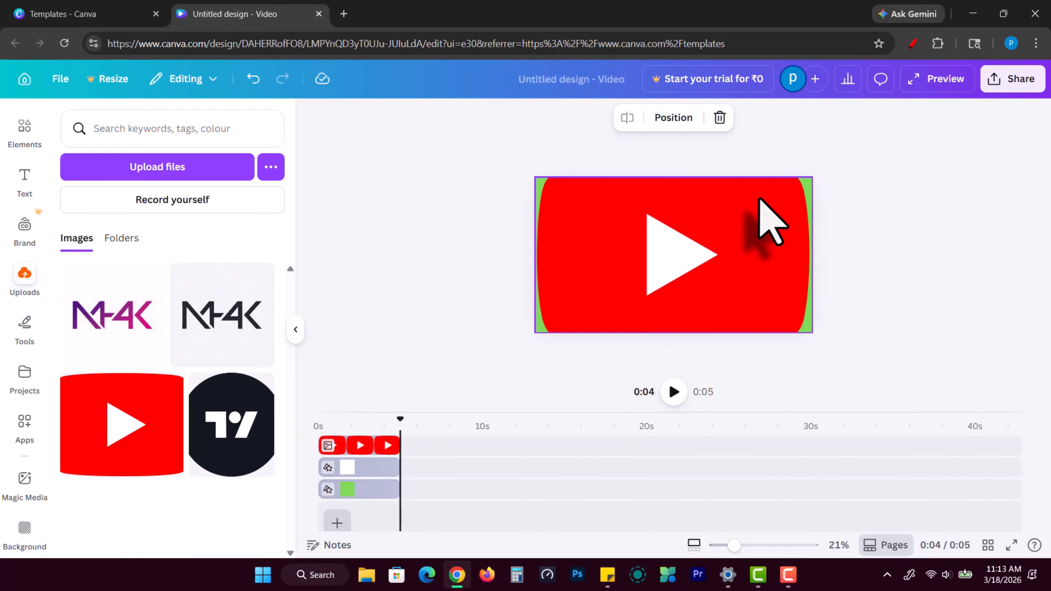
{"action": "left_click", "coordinate": [726, 225]}
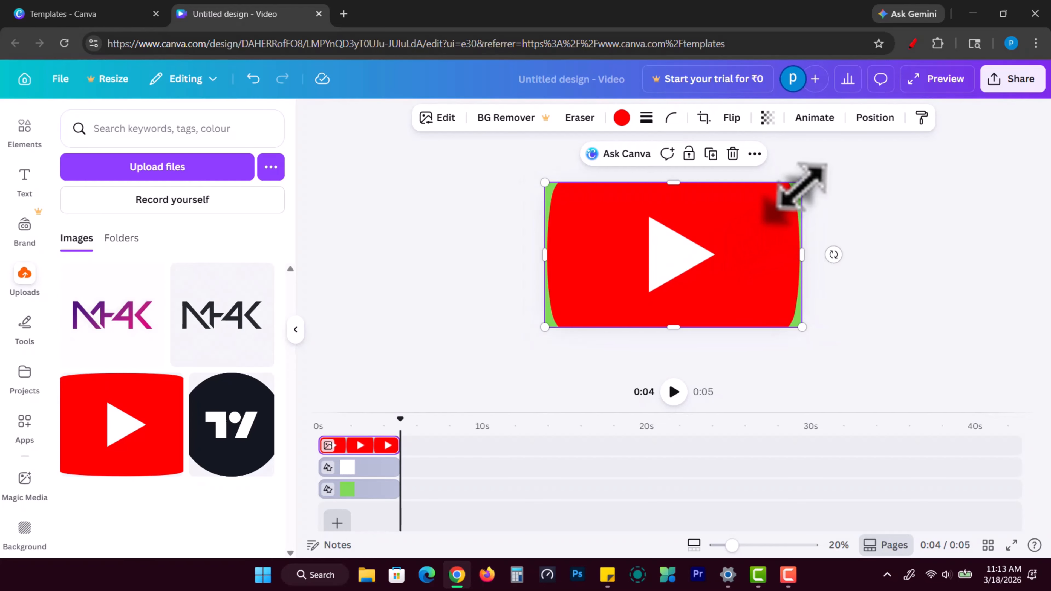
{"action": "left_click_drag", "start_coordinate": [802, 182], "coordinate": [665, 327]}
{"action": "left_click_drag", "start_coordinate": [662, 244], "coordinate": [659, 236]}
{"action": "left_click_drag", "start_coordinate": [605, 282], "coordinate": [601, 283]}
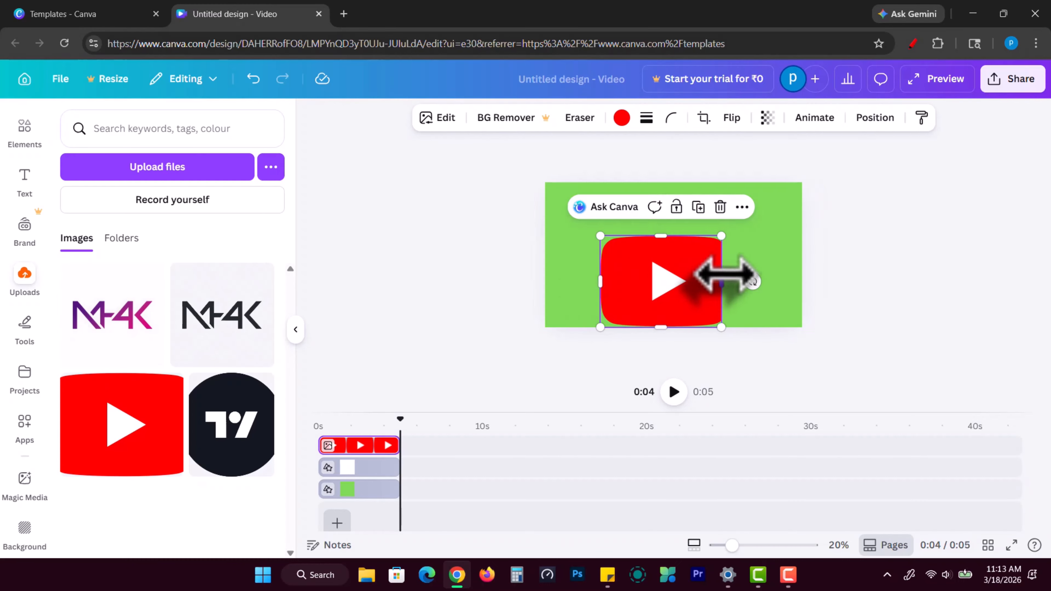
{"action": "left_click_drag", "start_coordinate": [724, 277], "coordinate": [734, 277]}
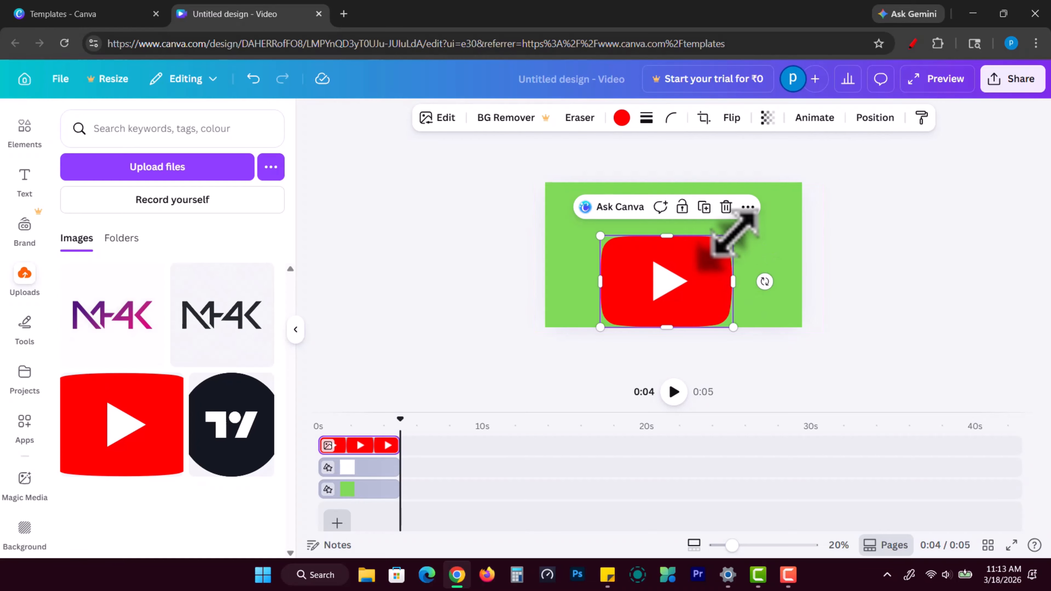
{"action": "left_click_drag", "start_coordinate": [731, 237], "coordinate": [654, 301]}
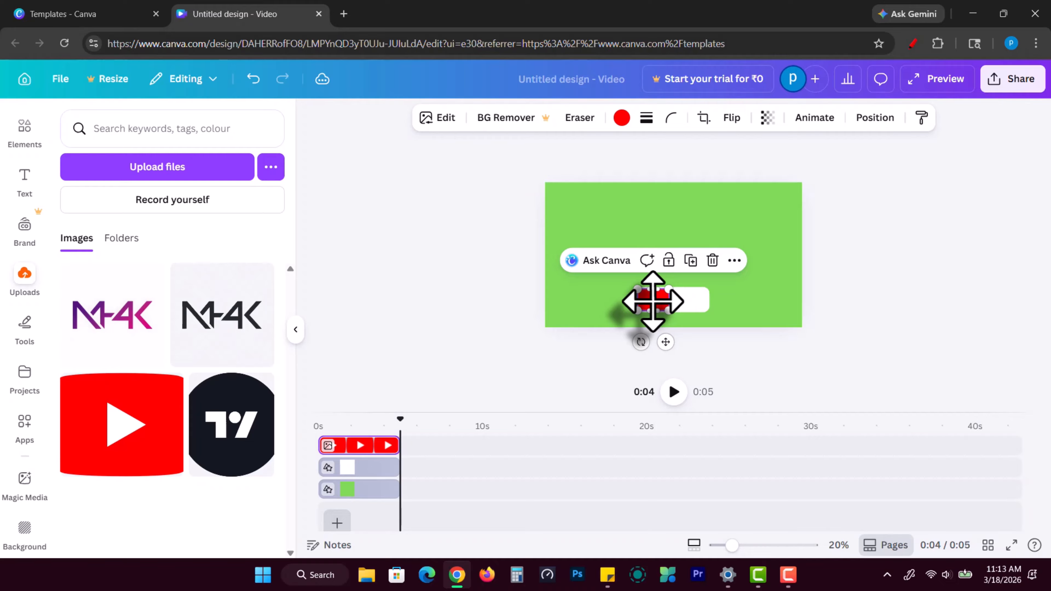
{"action": "scroll", "coordinate": [653, 302], "scroll_direction": "up", "scroll_amount": 3}
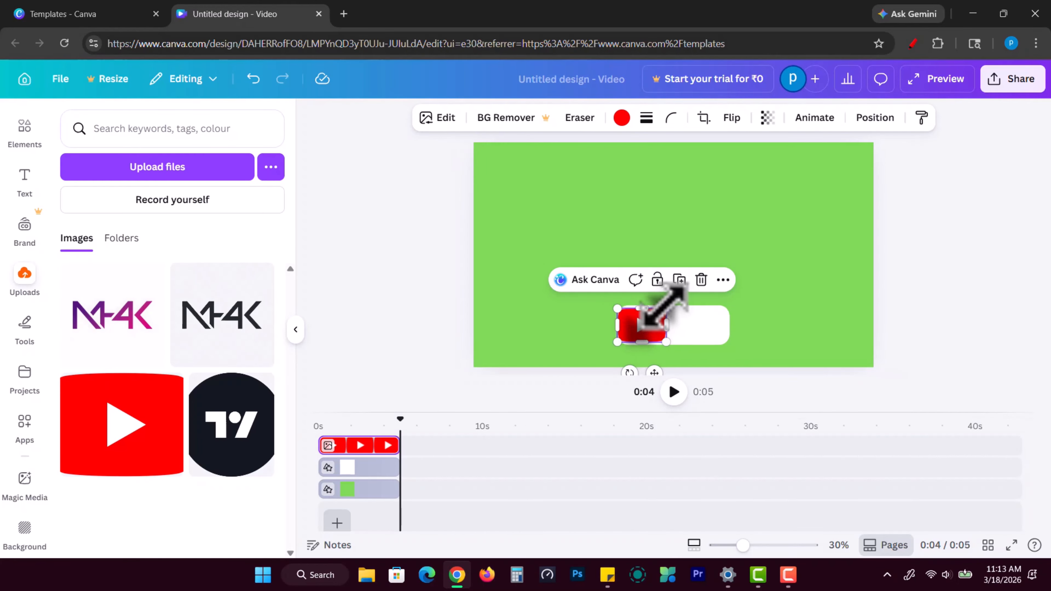
{"action": "left_click_drag", "start_coordinate": [664, 311], "coordinate": [651, 329]}
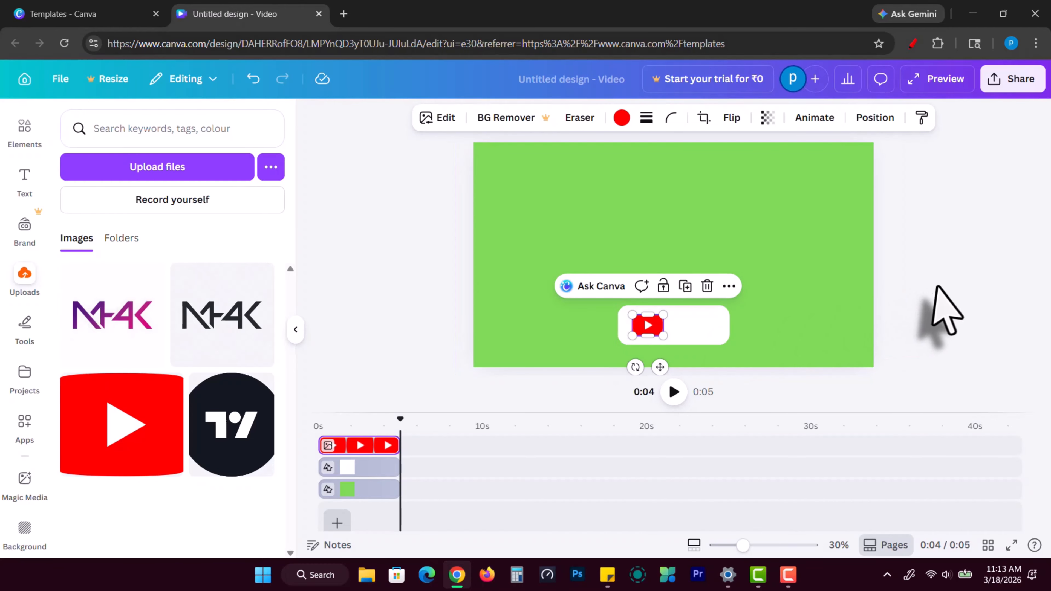
{"action": "left_click", "coordinate": [937, 286]}
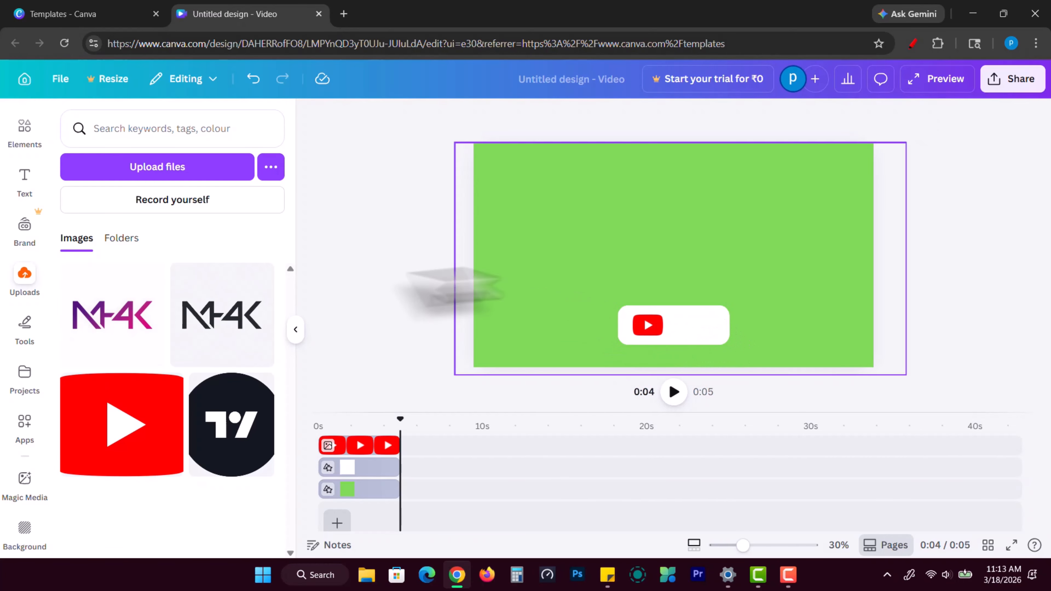
Add a text box to the page with the text SUBSCRIBE
{"action": "left_click", "coordinate": [25, 179]}
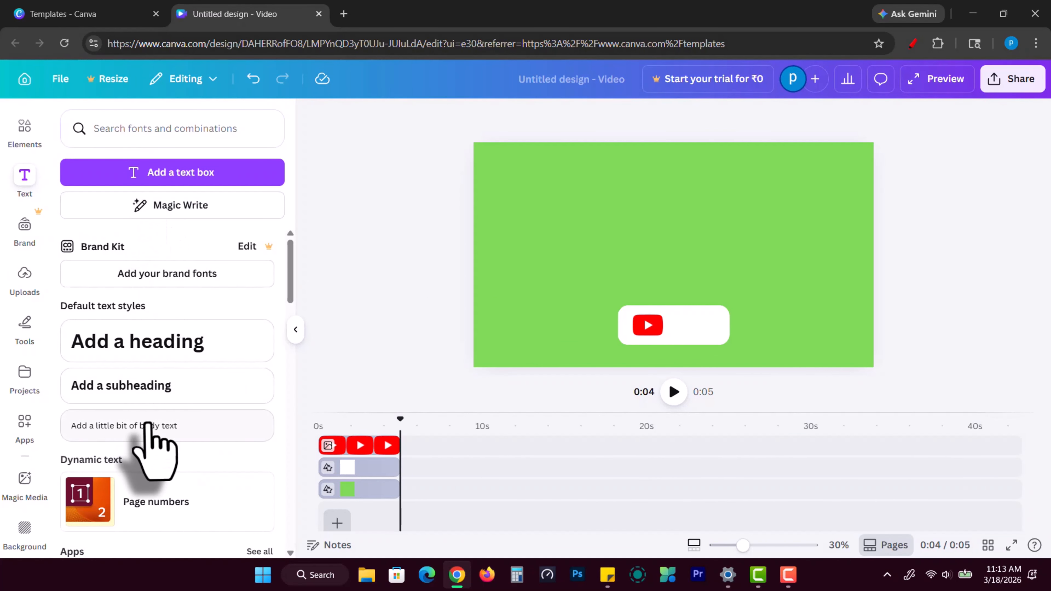
{"action": "scroll", "coordinate": [152, 447], "scroll_direction": "down", "scroll_amount": 10}
{"action": "scroll", "coordinate": [203, 414], "scroll_direction": "up", "scroll_amount": 10}
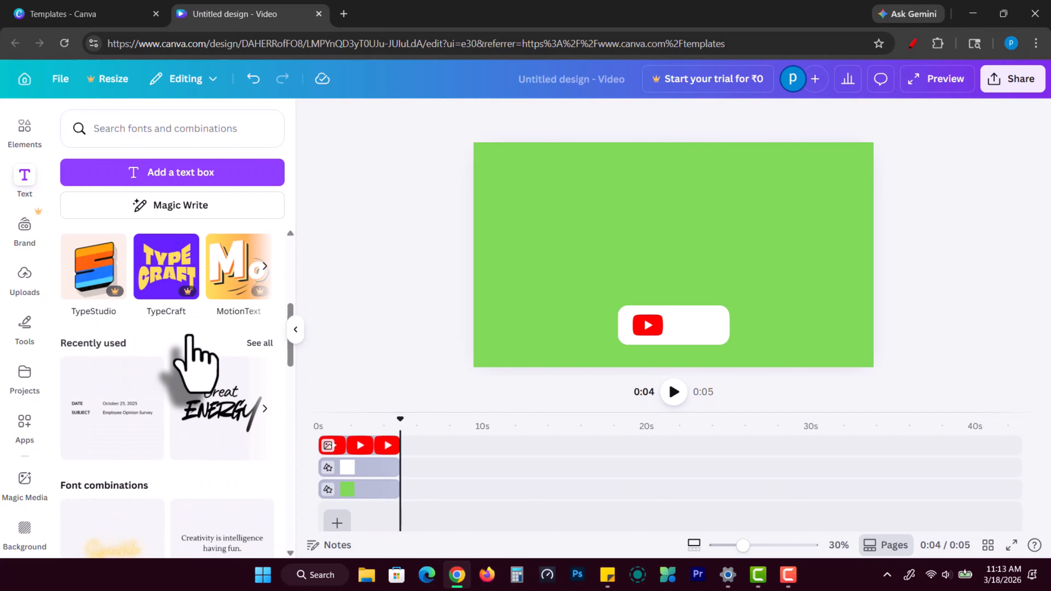
{"action": "left_click", "coordinate": [171, 177]}
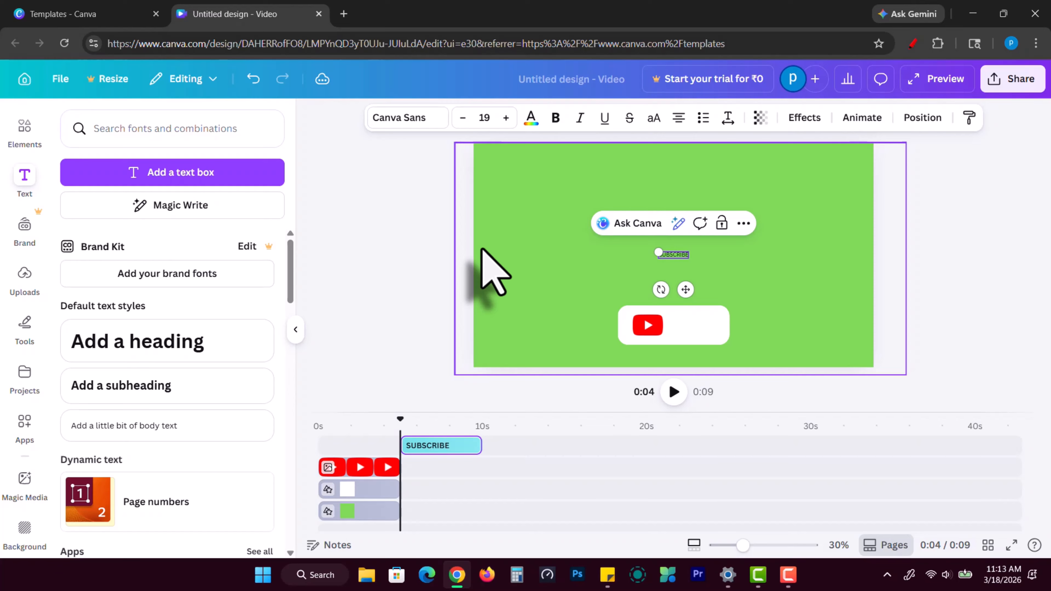
Set the SUBSCRIBE text in bold Montserrat
{"action": "left_click", "coordinate": [399, 118]}
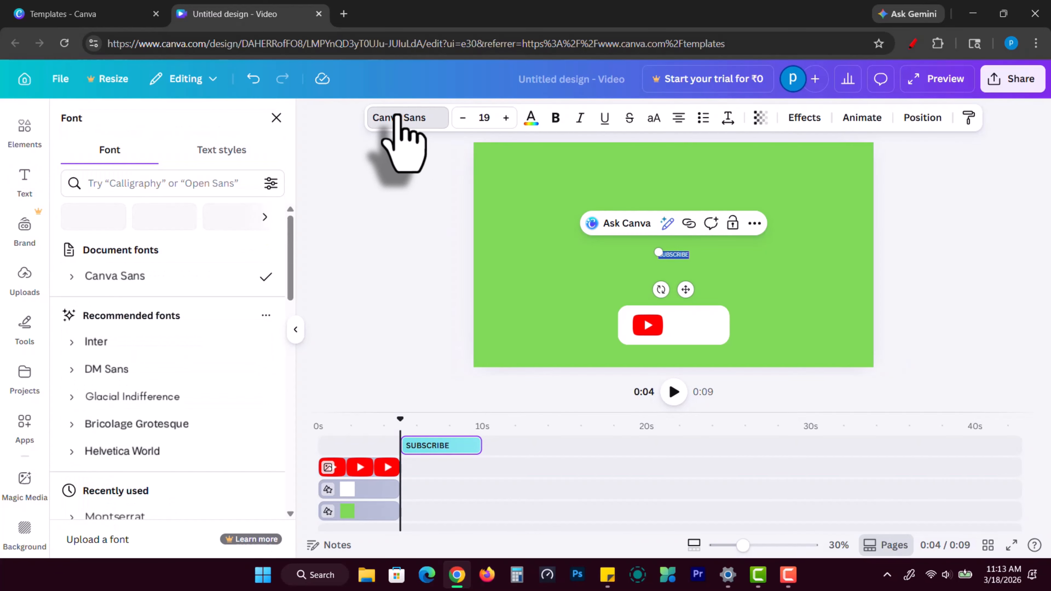
{"action": "left_click", "coordinate": [117, 183]}
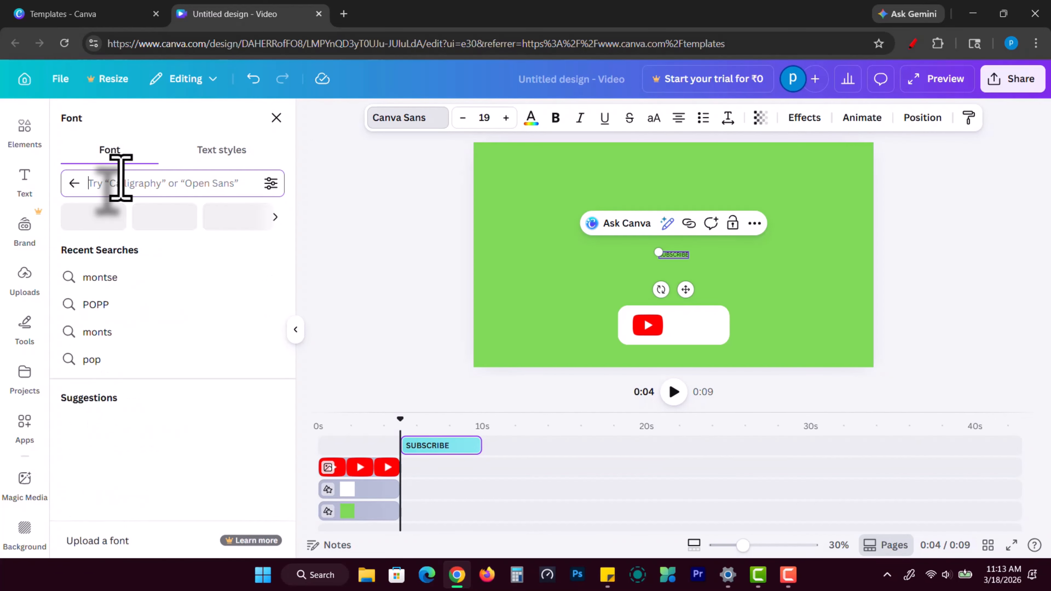
{"action": "type", "text": "MONTSER"}
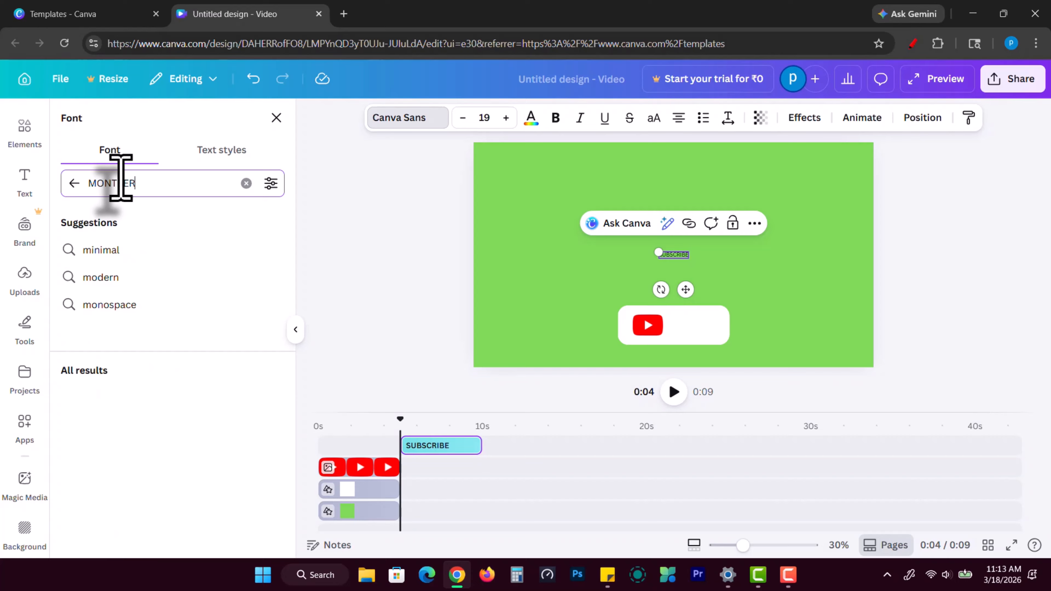
{"action": "left_click", "coordinate": [124, 249]}
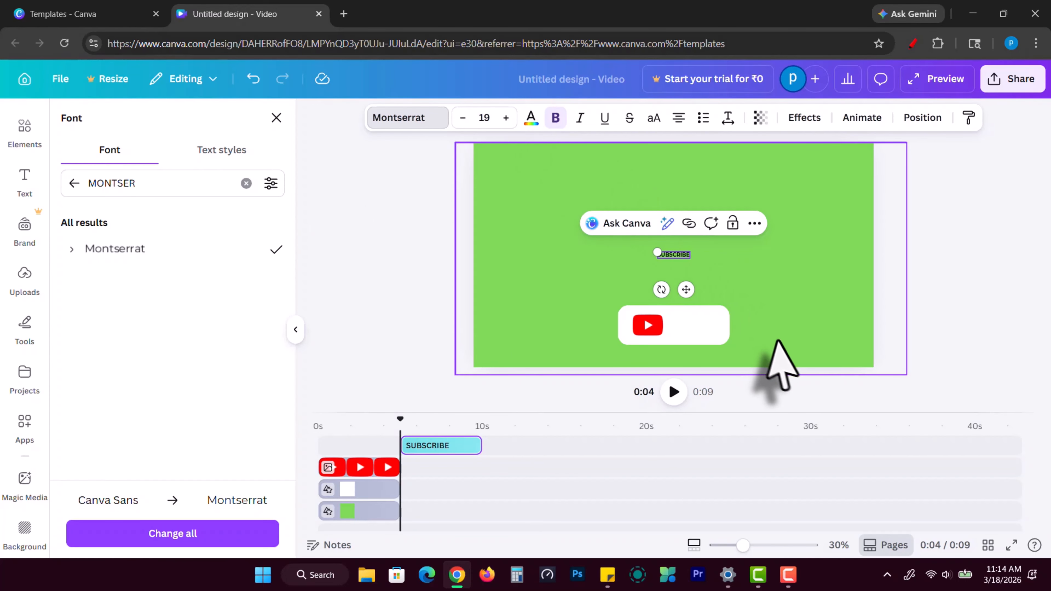
Enlarge the SUBSCRIBE text to size 33.8, place it in the white banner beside the logo, and shift the logo slightly left
{"action": "left_click_drag", "start_coordinate": [658, 253], "coordinate": [656, 325]}
{"action": "left_click", "coordinate": [701, 281]}
{"action": "left_click", "coordinate": [658, 326]}
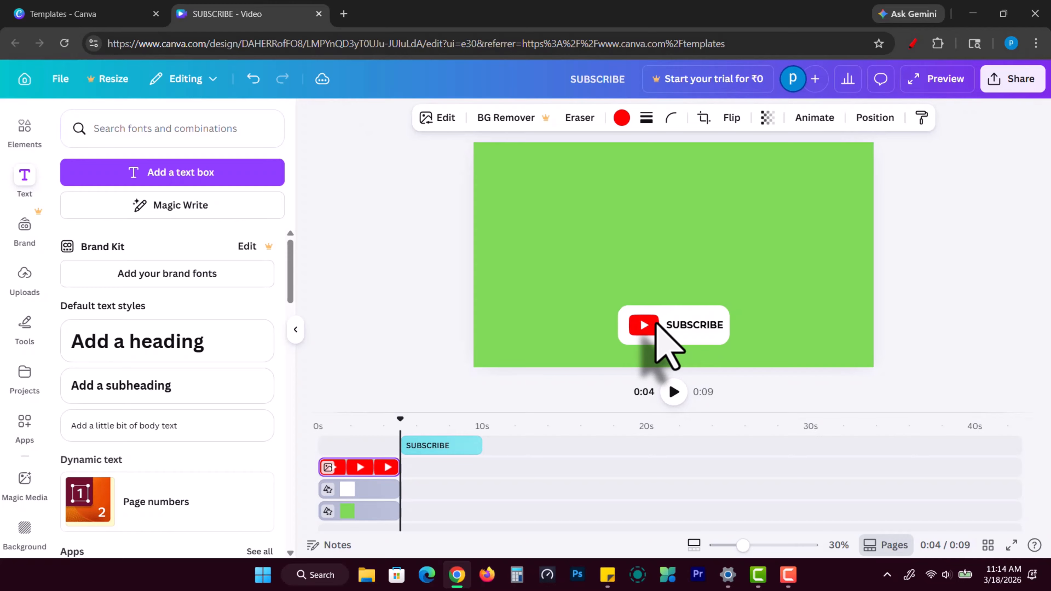
{"action": "left_click", "coordinate": [681, 327]}
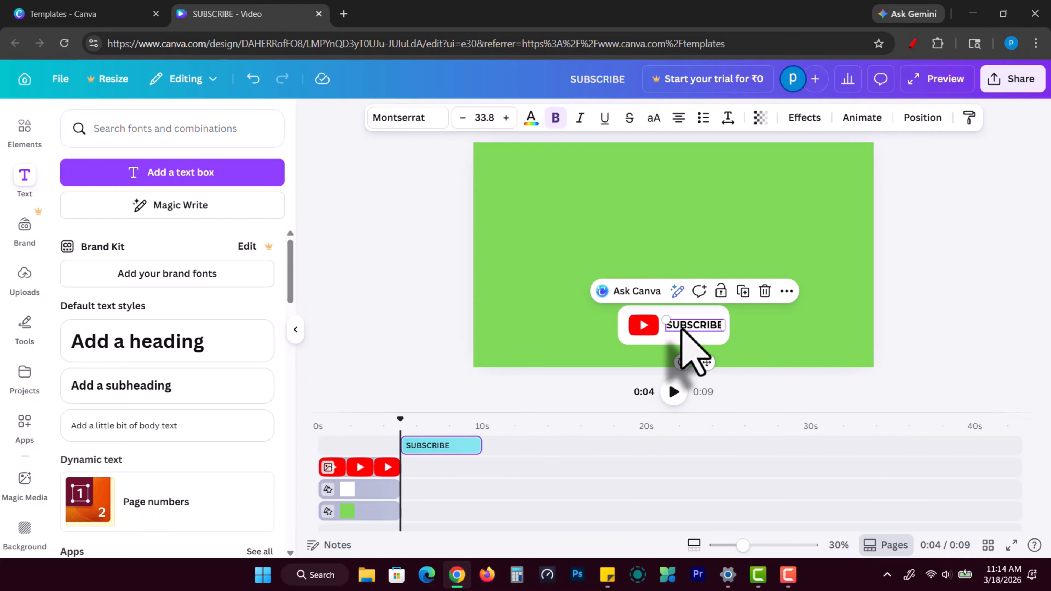
{"action": "key", "text": "Left"}
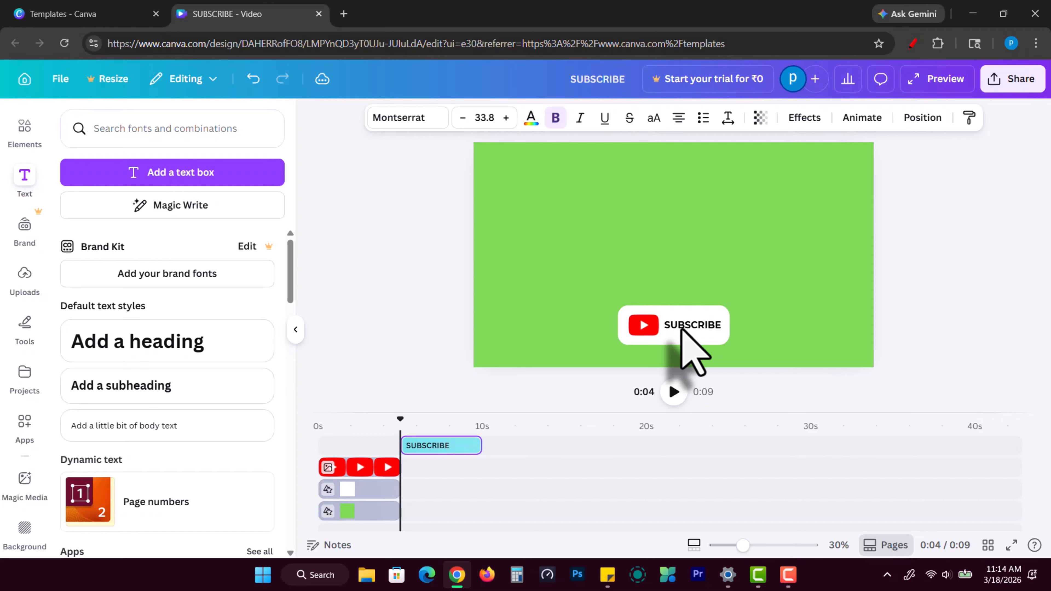
{"action": "left_click", "coordinate": [996, 289]}
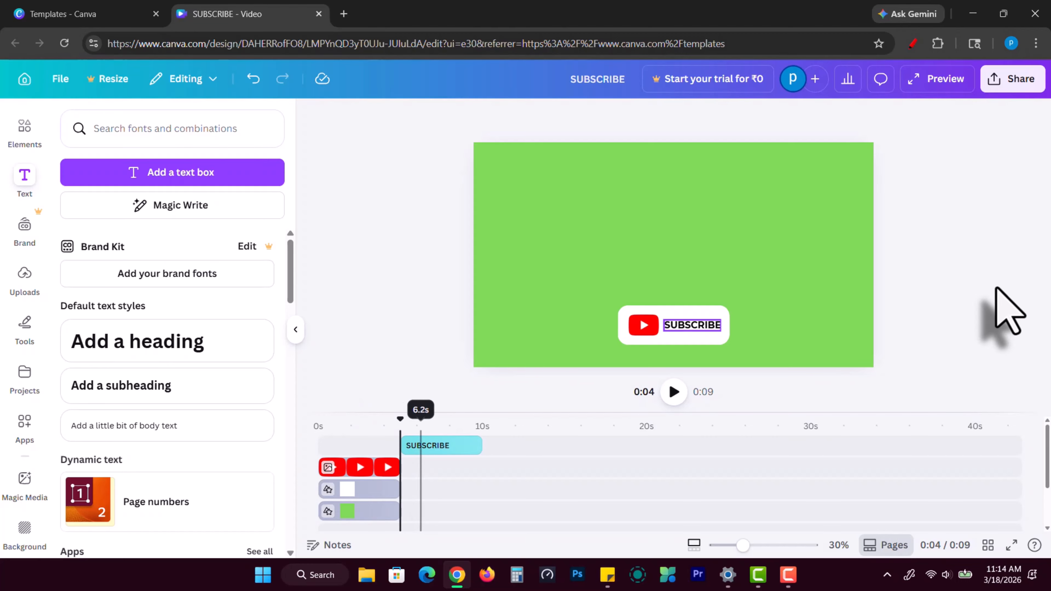
Move the SUBSCRIBE text clip to the start of the timeline, aligned with the logo and shape clips
{"action": "left_click", "coordinate": [423, 445]}
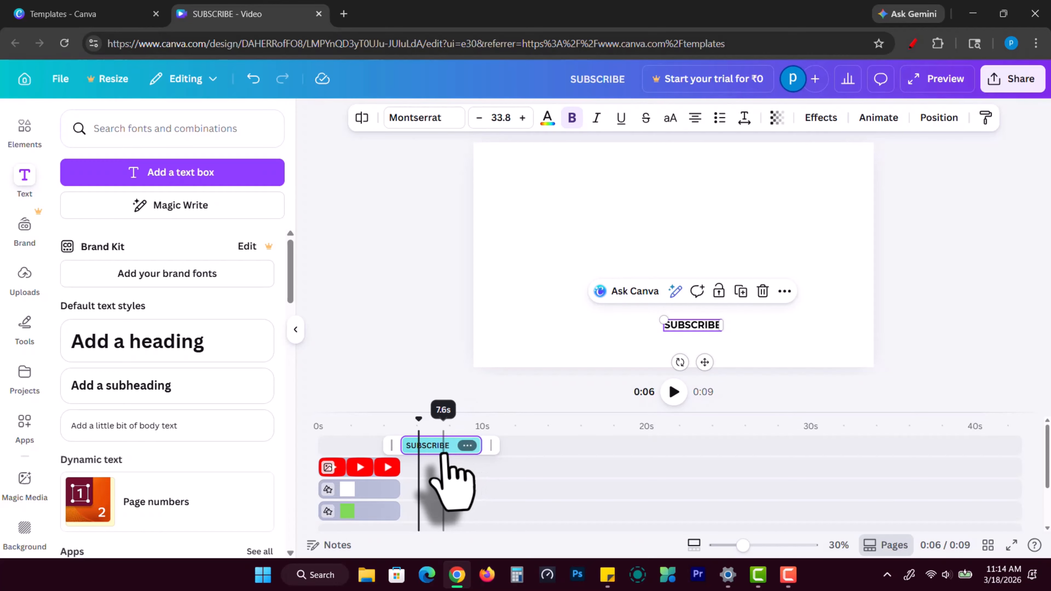
{"action": "left_click", "coordinate": [440, 455]}
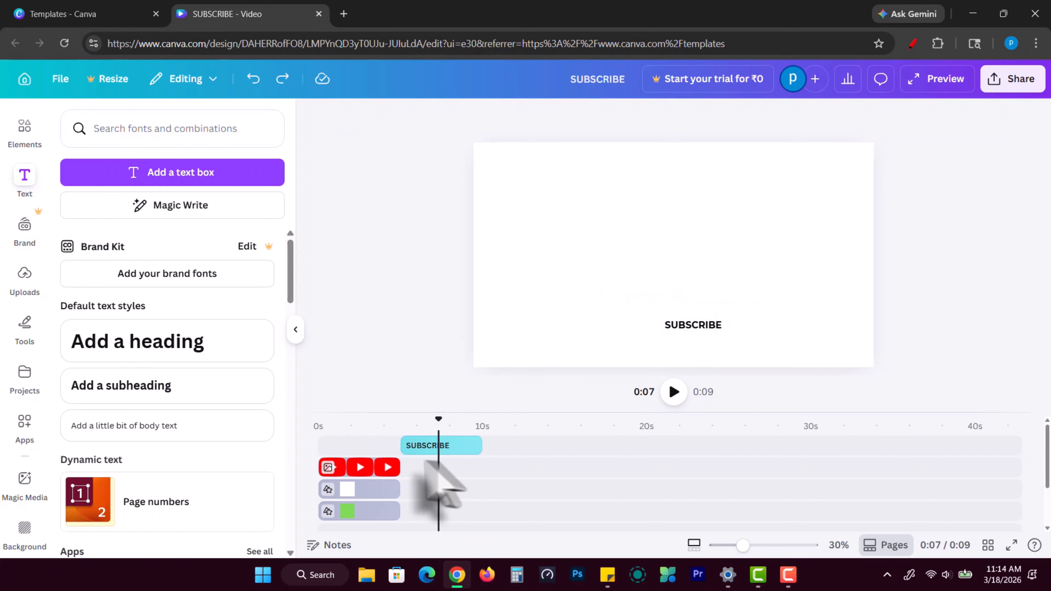
{"action": "mouse_move", "coordinate": [426, 446]}
{"action": "left_mouse_down"}
{"action": "mouse_move", "coordinate": [319, 430]}
{"action": "mouse_move", "coordinate": [414, 439]}
{"action": "mouse_move", "coordinate": [369, 414]}
{"action": "mouse_move", "coordinate": [305, 449]}
{"action": "left_mouse_up"}
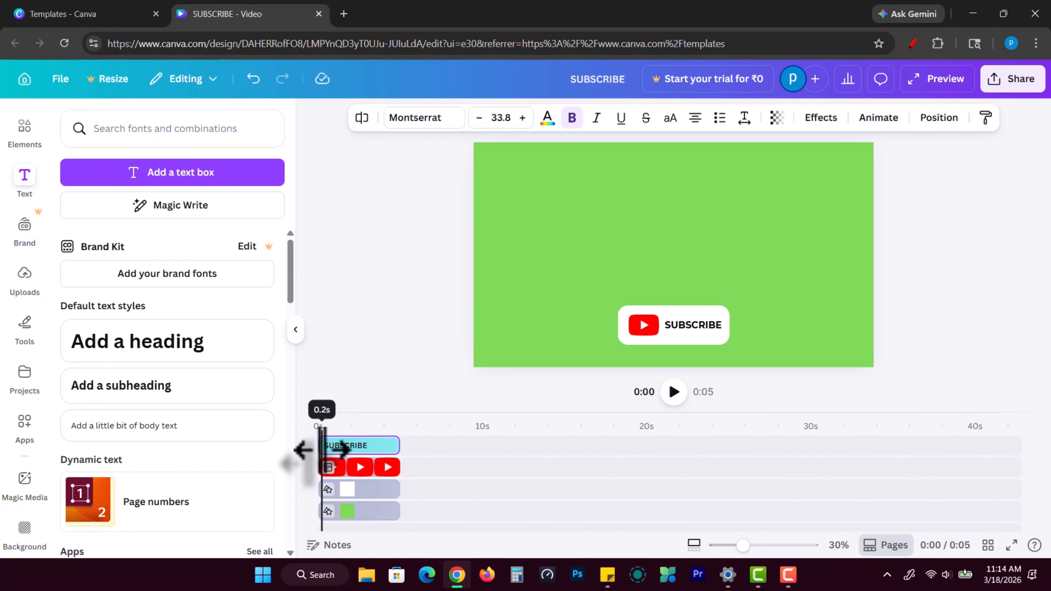
Select the white banner shape and browse its animation effects, previewing options such as Scrapbook and Stomp
{"action": "left_click", "coordinate": [357, 490]}
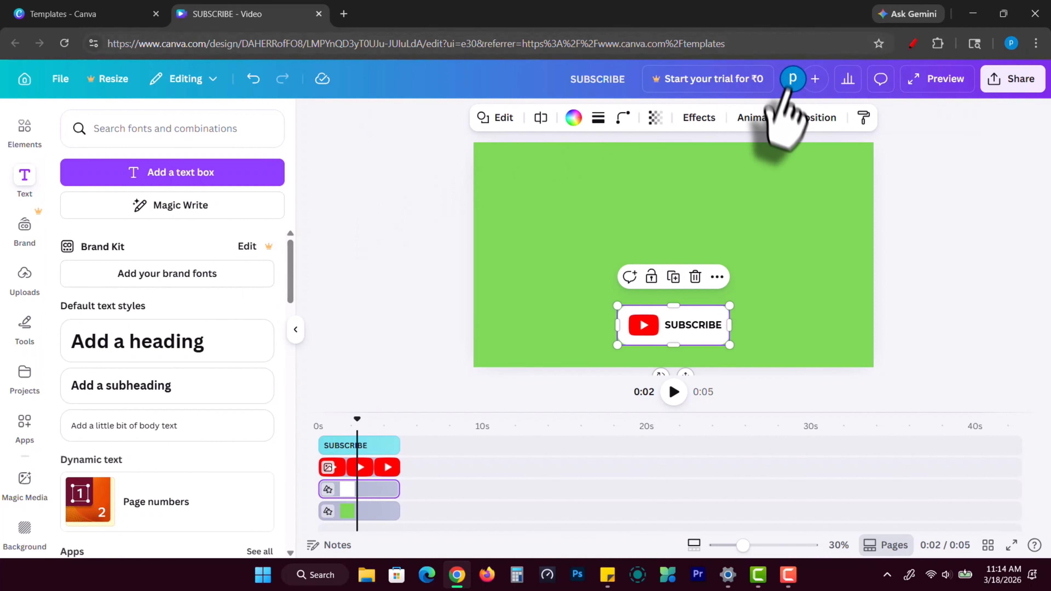
{"action": "left_click", "coordinate": [757, 117]}
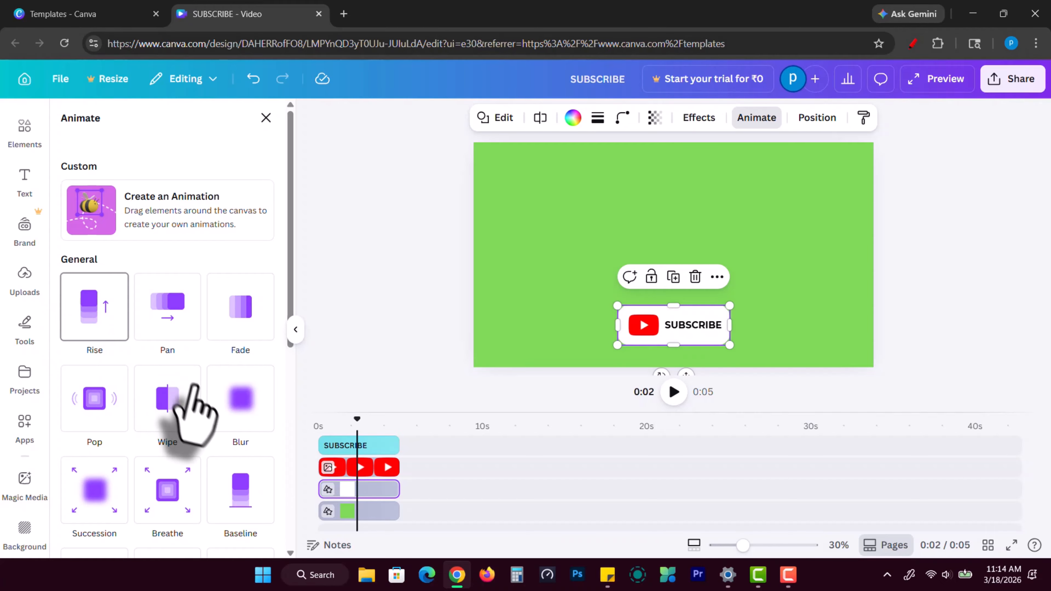
{"action": "scroll", "coordinate": [190, 410], "scroll_direction": "down", "scroll_amount": 7}
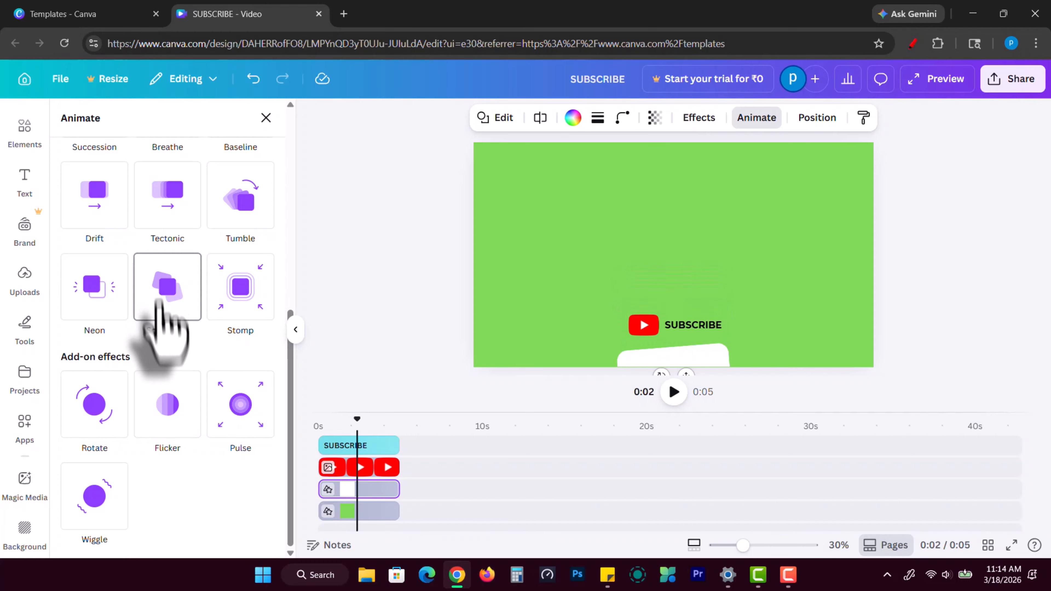
{"action": "scroll", "coordinate": [242, 194], "scroll_direction": "up", "scroll_amount": 3}
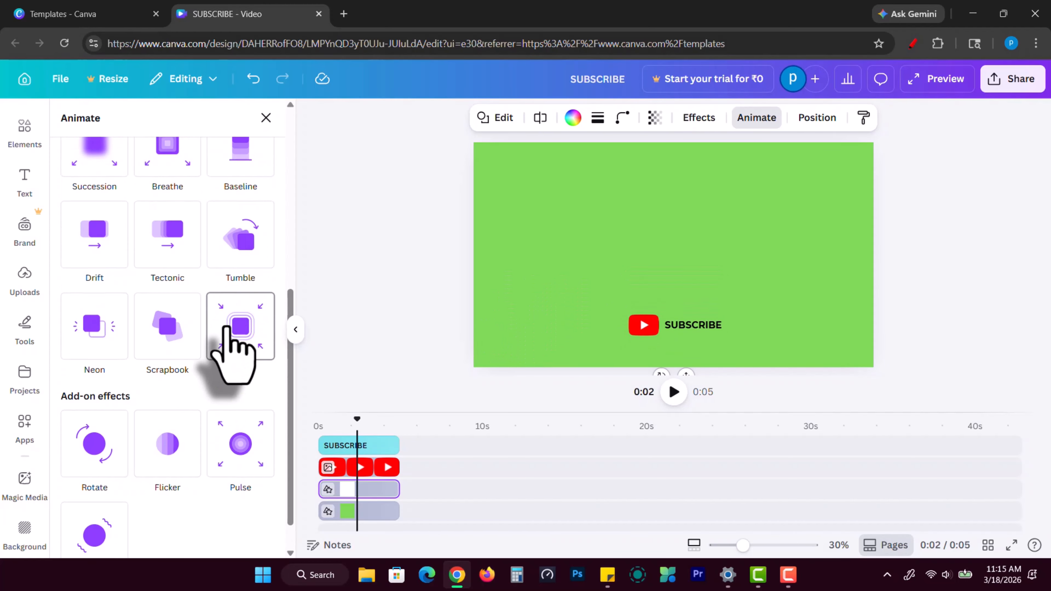